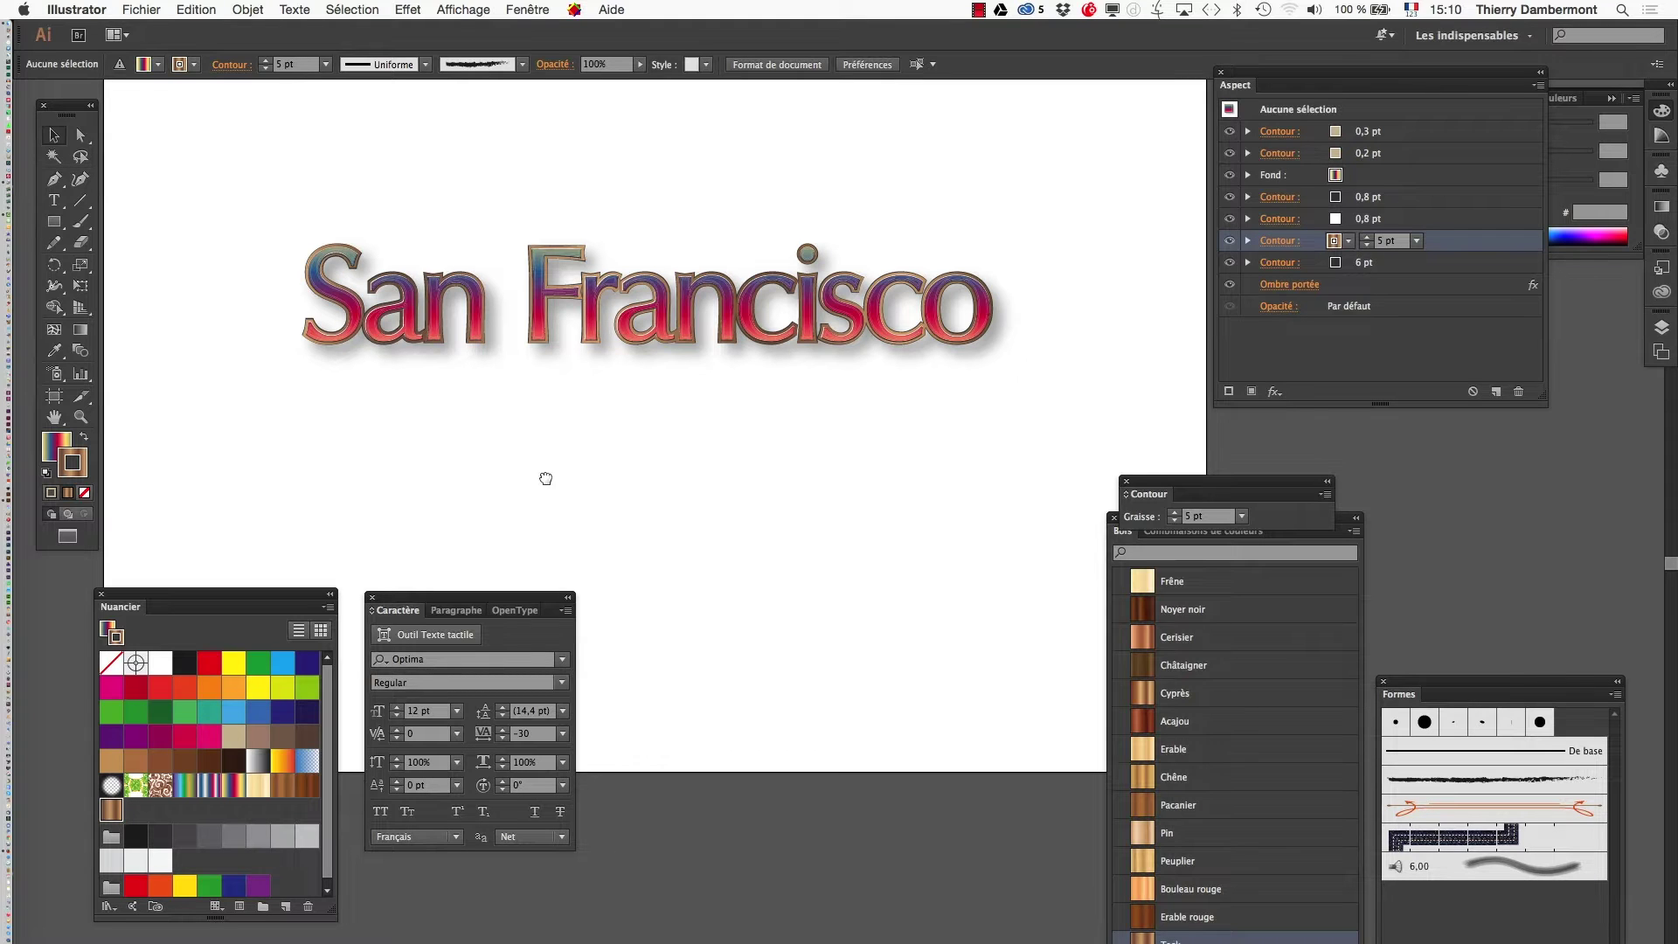
# Step: Float the Calques (Layers) panel out of the dock beside the artwork
pyautogui.scroll(-3, 554, 437)
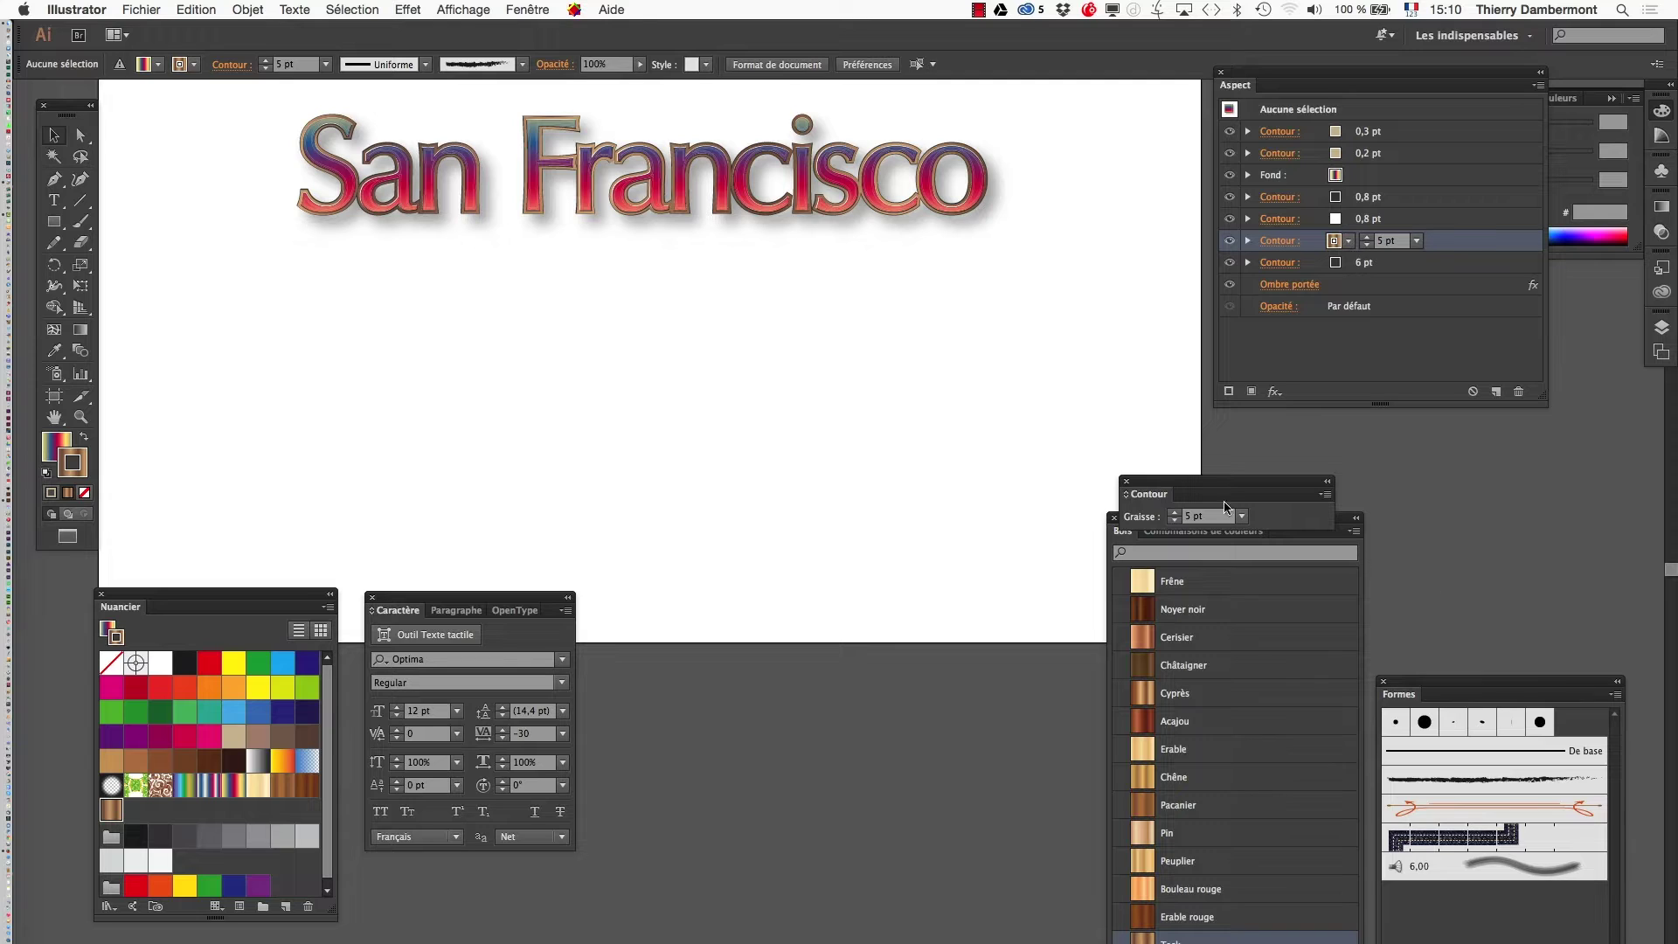
pyautogui.moveTo(1176, 488); pyautogui.dragTo(903, 489)
pyautogui.click(1660, 329)
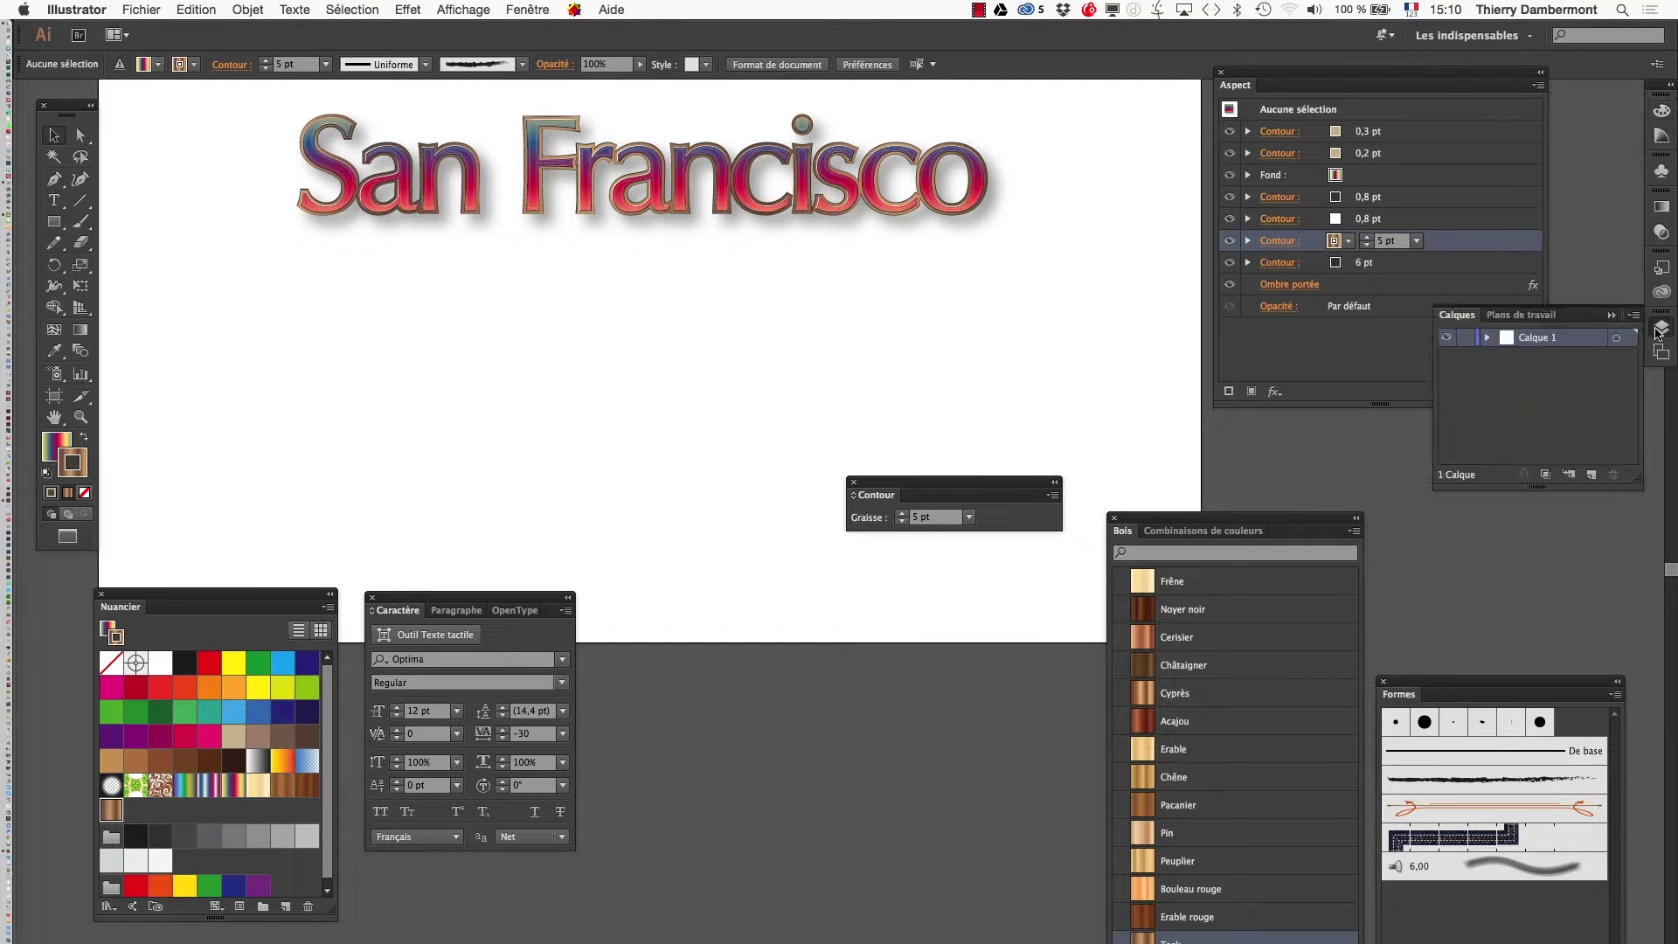
pyautogui.moveTo(1477, 315); pyautogui.dragTo(777, 307)
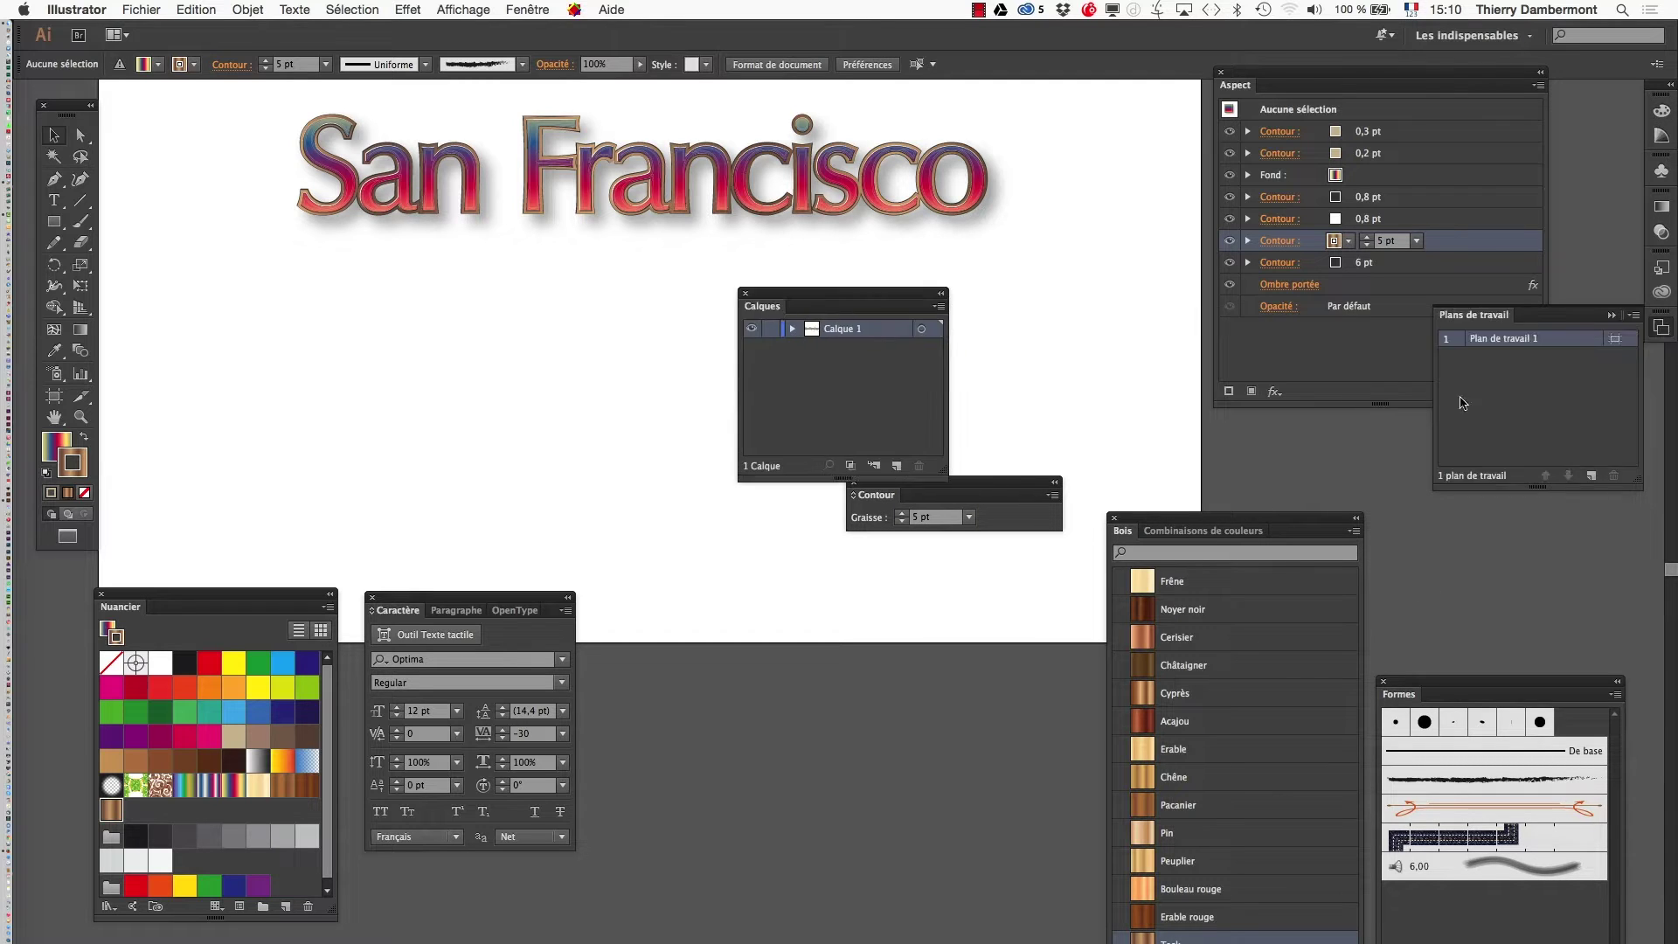
# Step: Lock Calque 1 holding the San Francisco text and add Calque 2 above it
pyautogui.moveTo(999, 482); pyautogui.dragTo(919, 797)
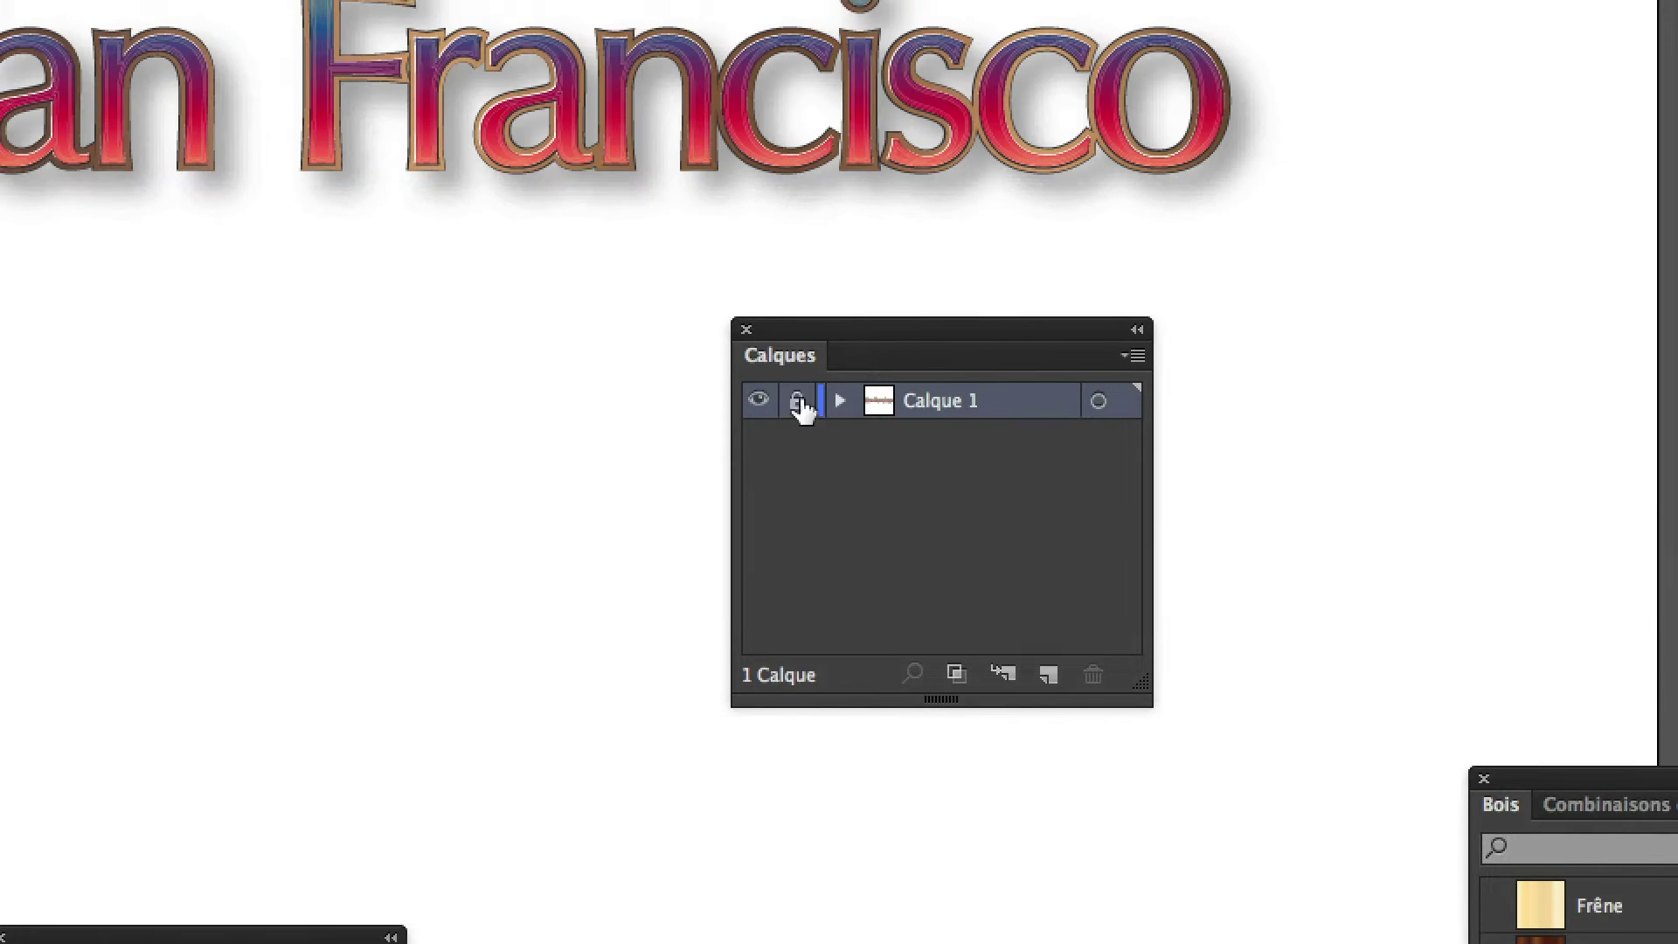
pyautogui.click(677, 99)
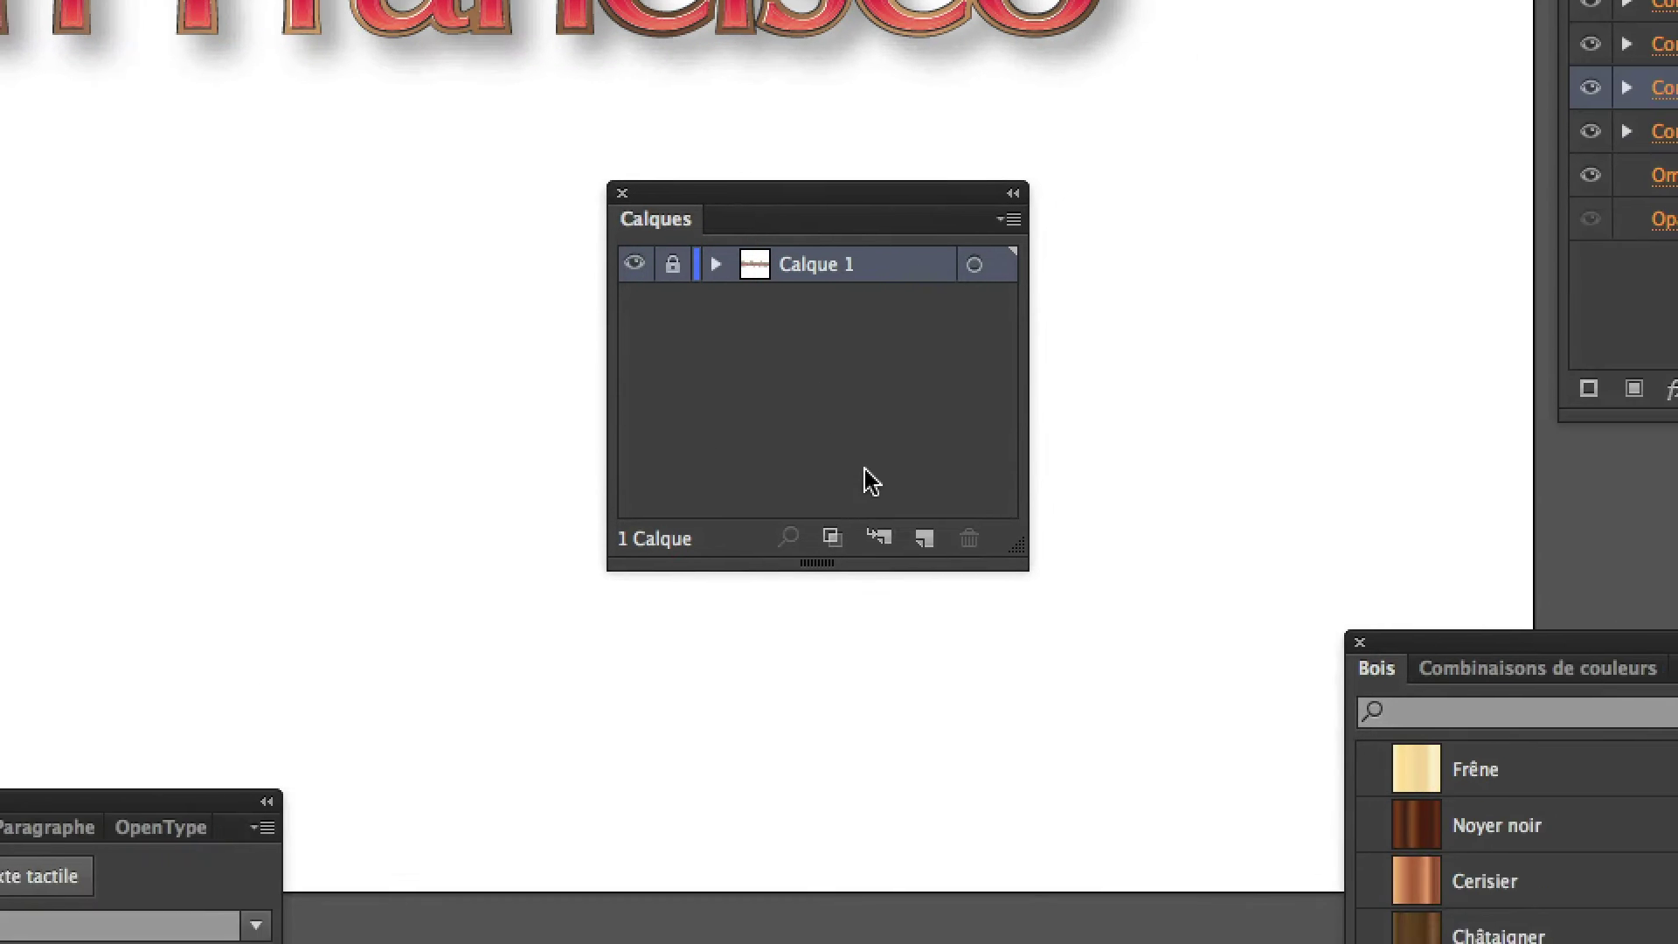
pyautogui.click(889, 502)
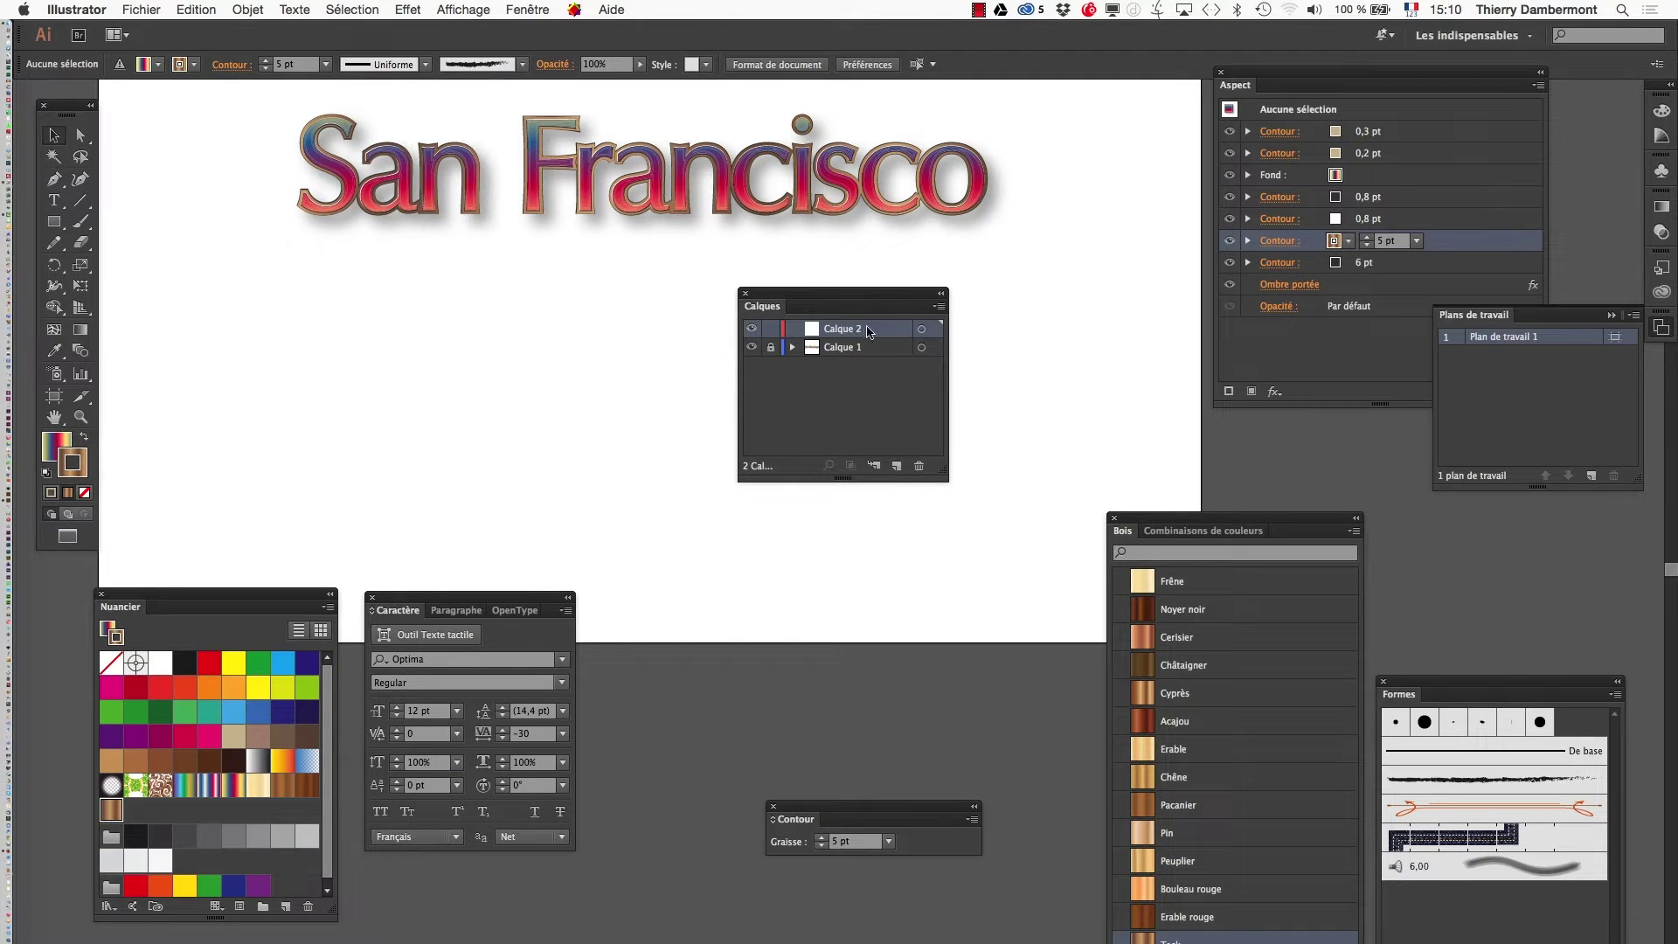
# Step: Set Calques panel rows to a custom 20-pixel thumbnail height and enlarge the panel
pyautogui.click(939, 307)
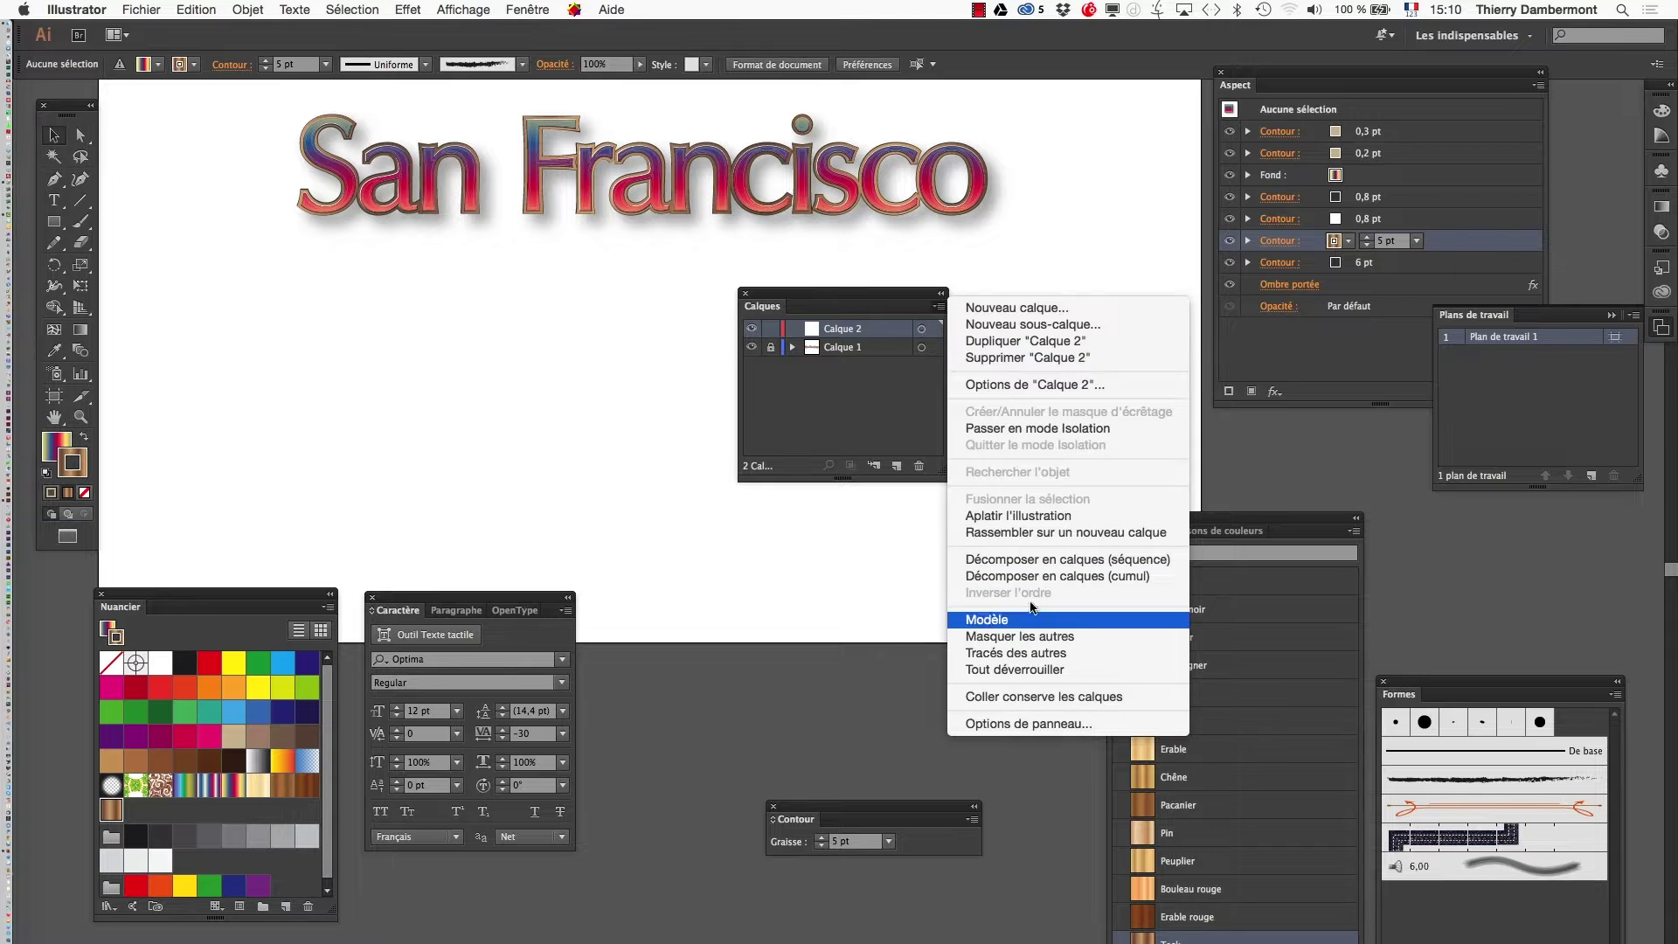
pyautogui.click(1066, 723)
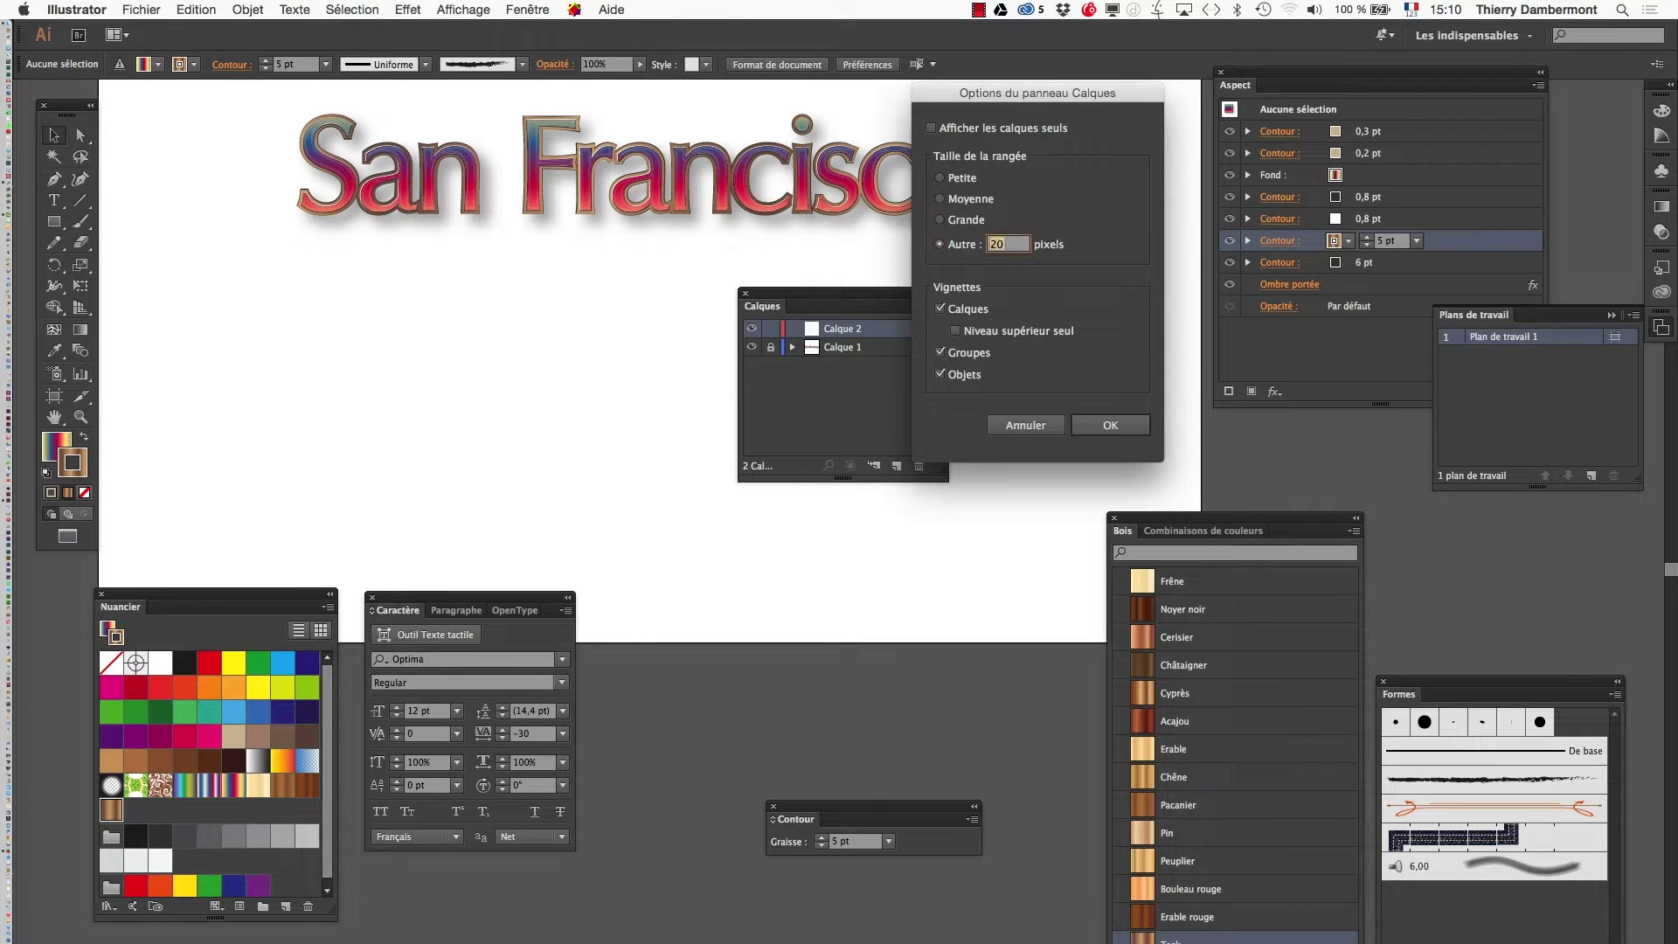
pyautogui.click(1123, 425)
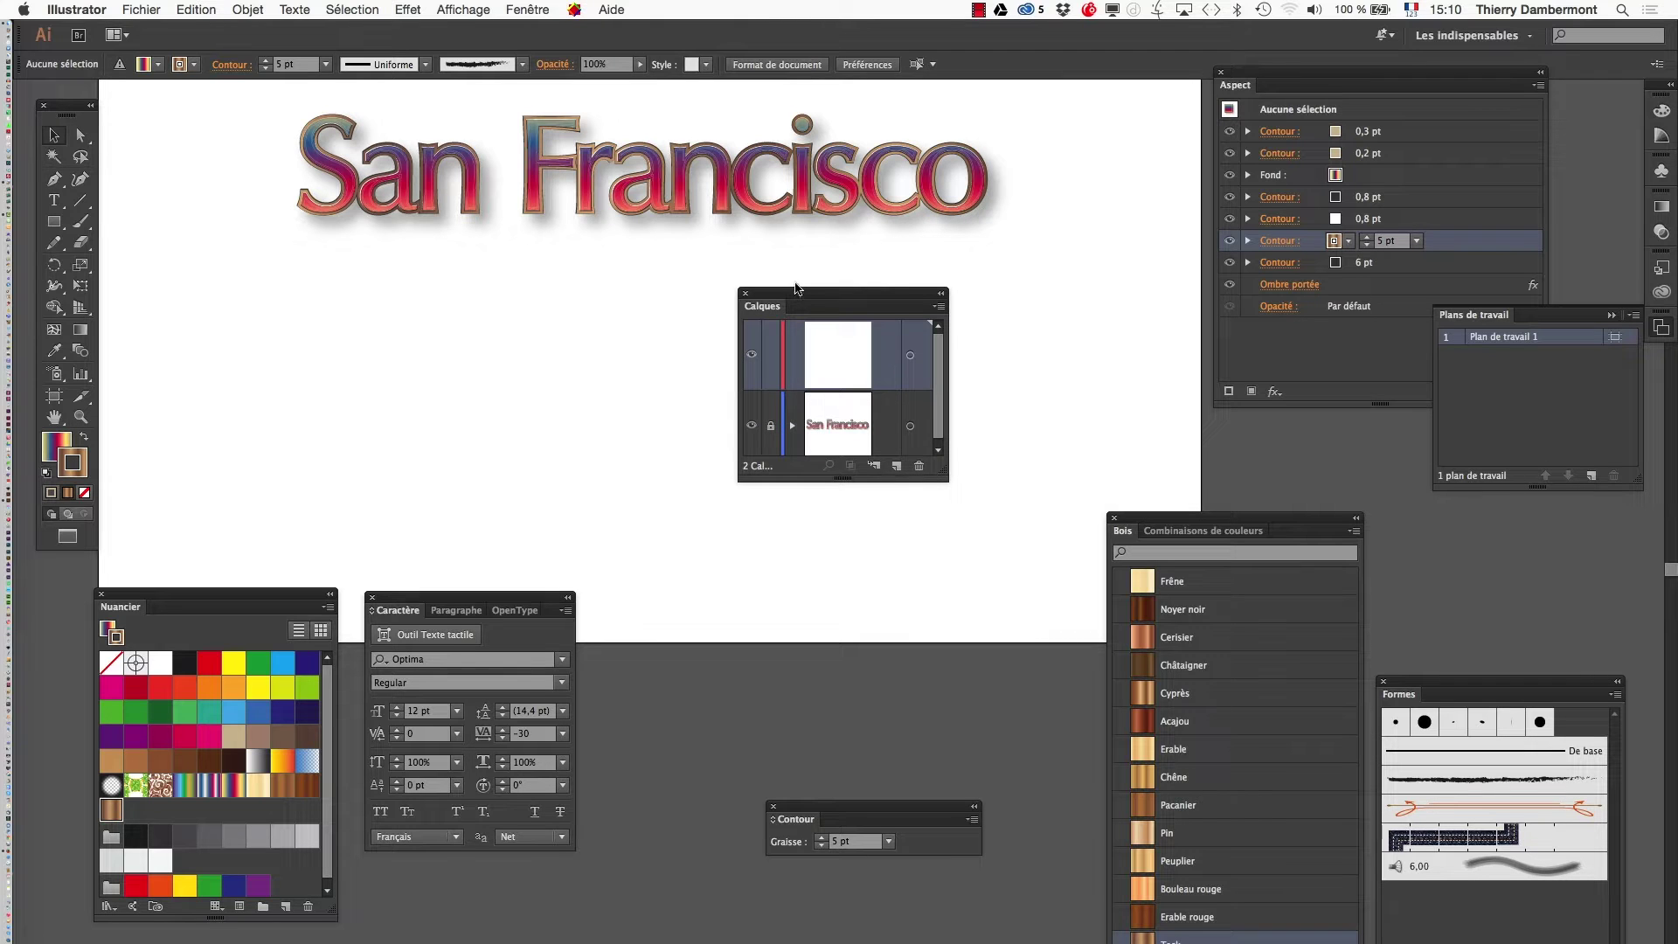
pyautogui.moveTo(933, 467); pyautogui.dragTo(1133, 616)
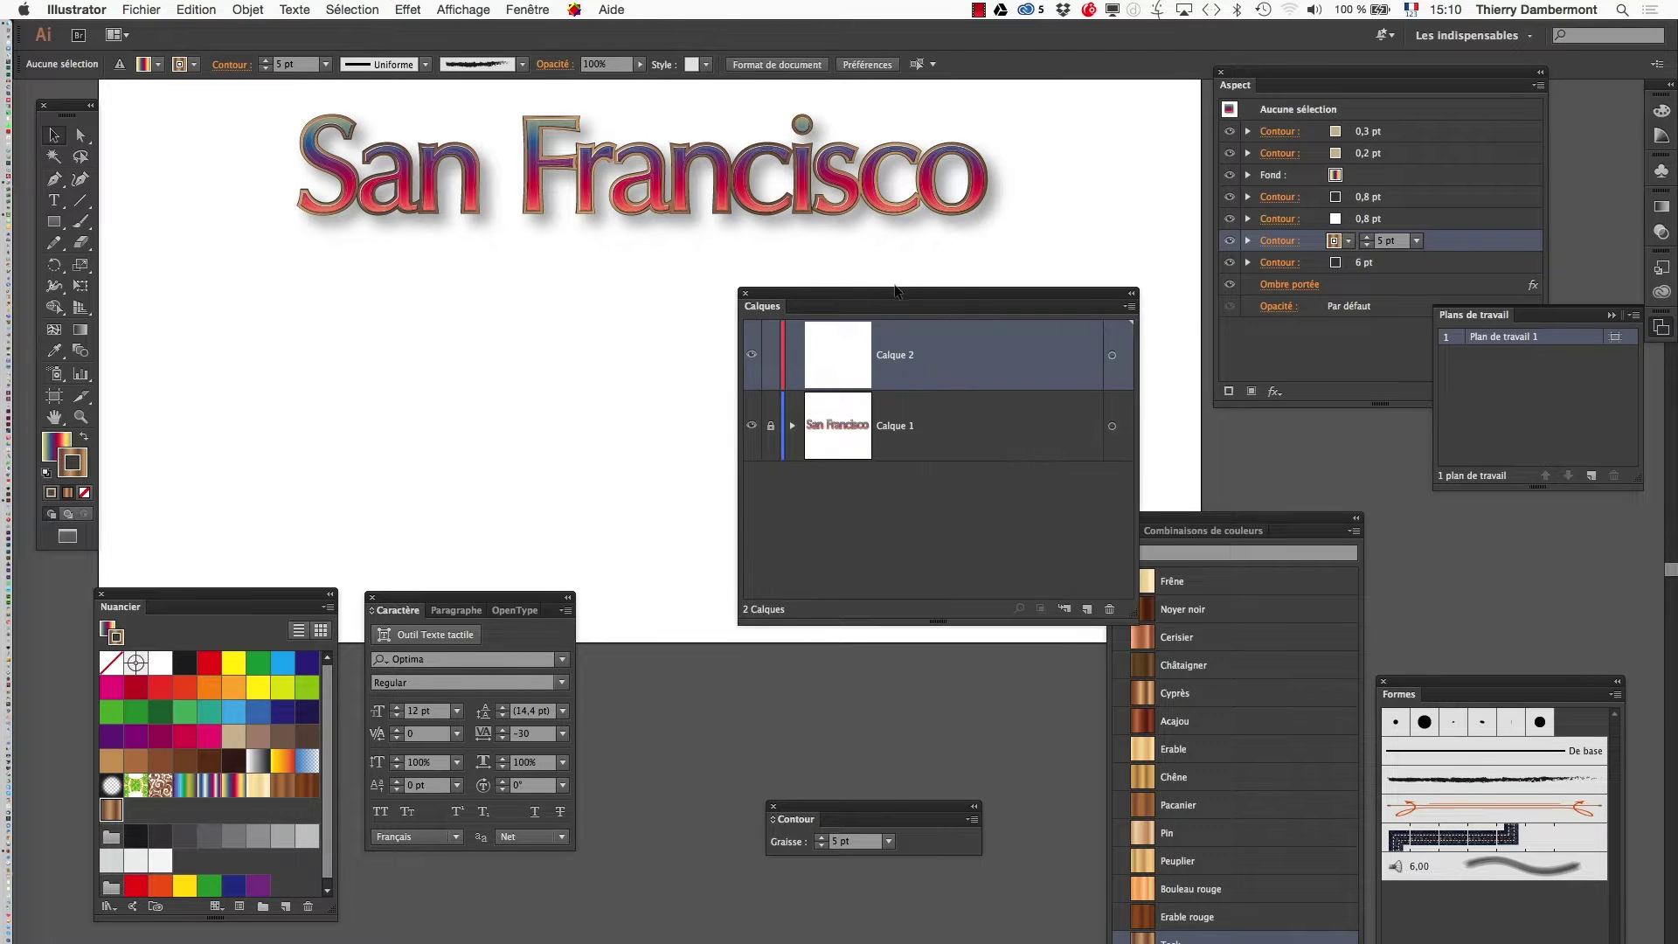
# Step: Draw a rectangle below the San Francisco text with a light blue fill and no stroke
pyautogui.moveTo(895, 296); pyautogui.dragTo(788, 684)
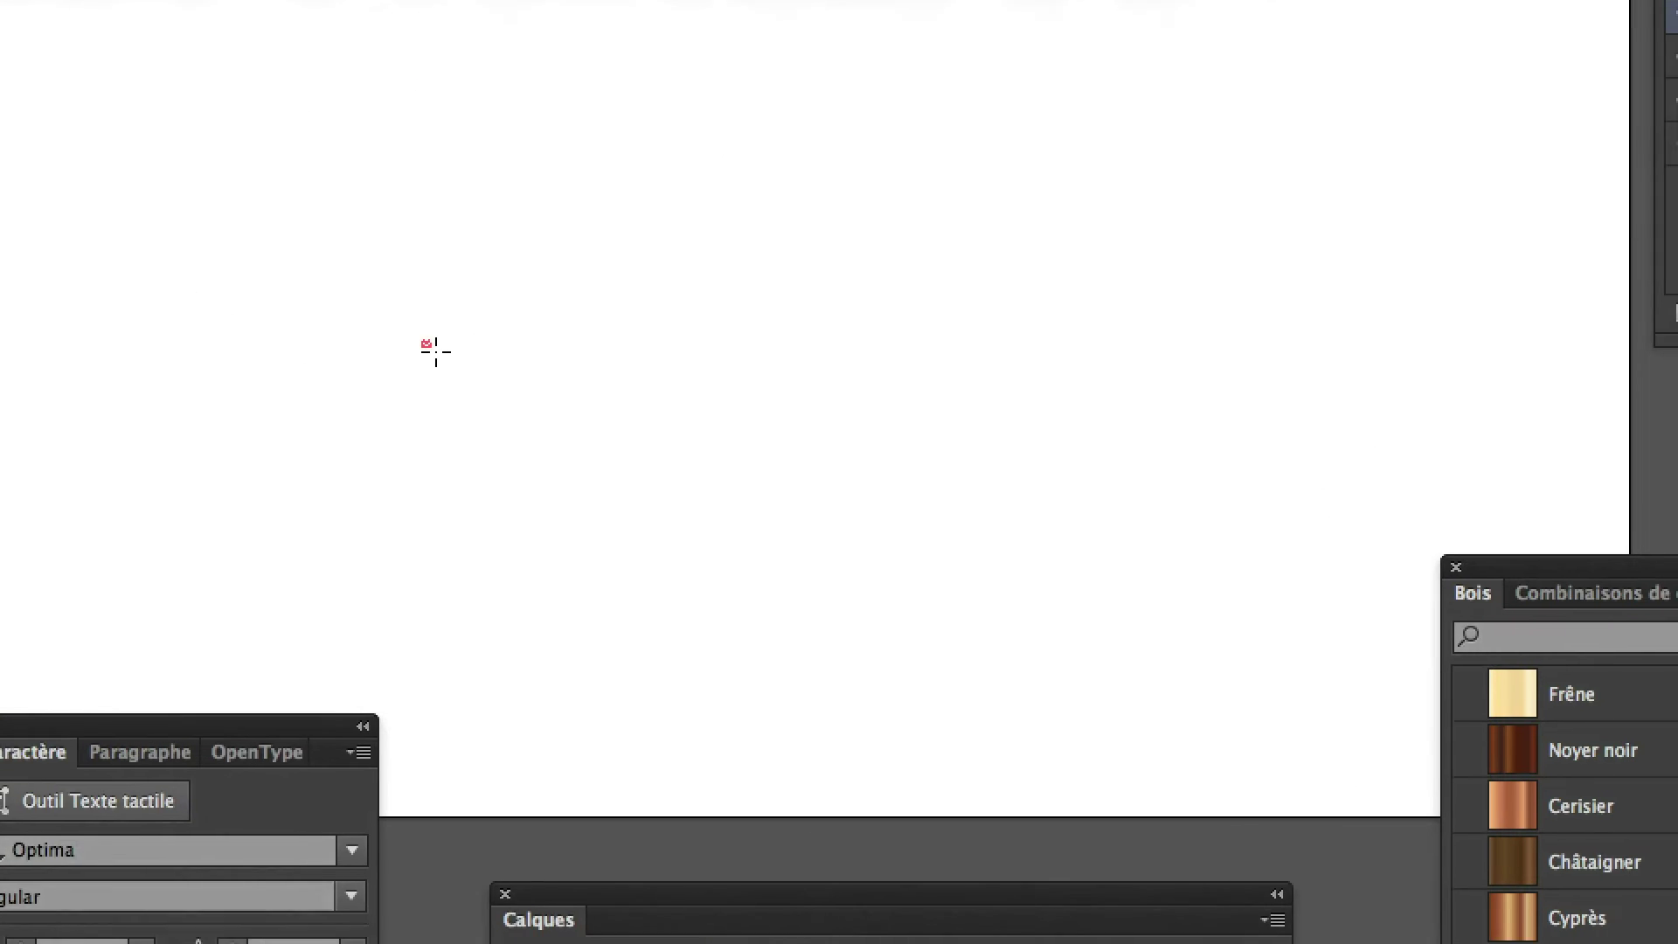
pyautogui.moveTo(103, 242)
pyautogui.mouseDown()
pyautogui.moveTo(602, 405)
pyautogui.moveTo(688, 523)
pyautogui.mouseUp()
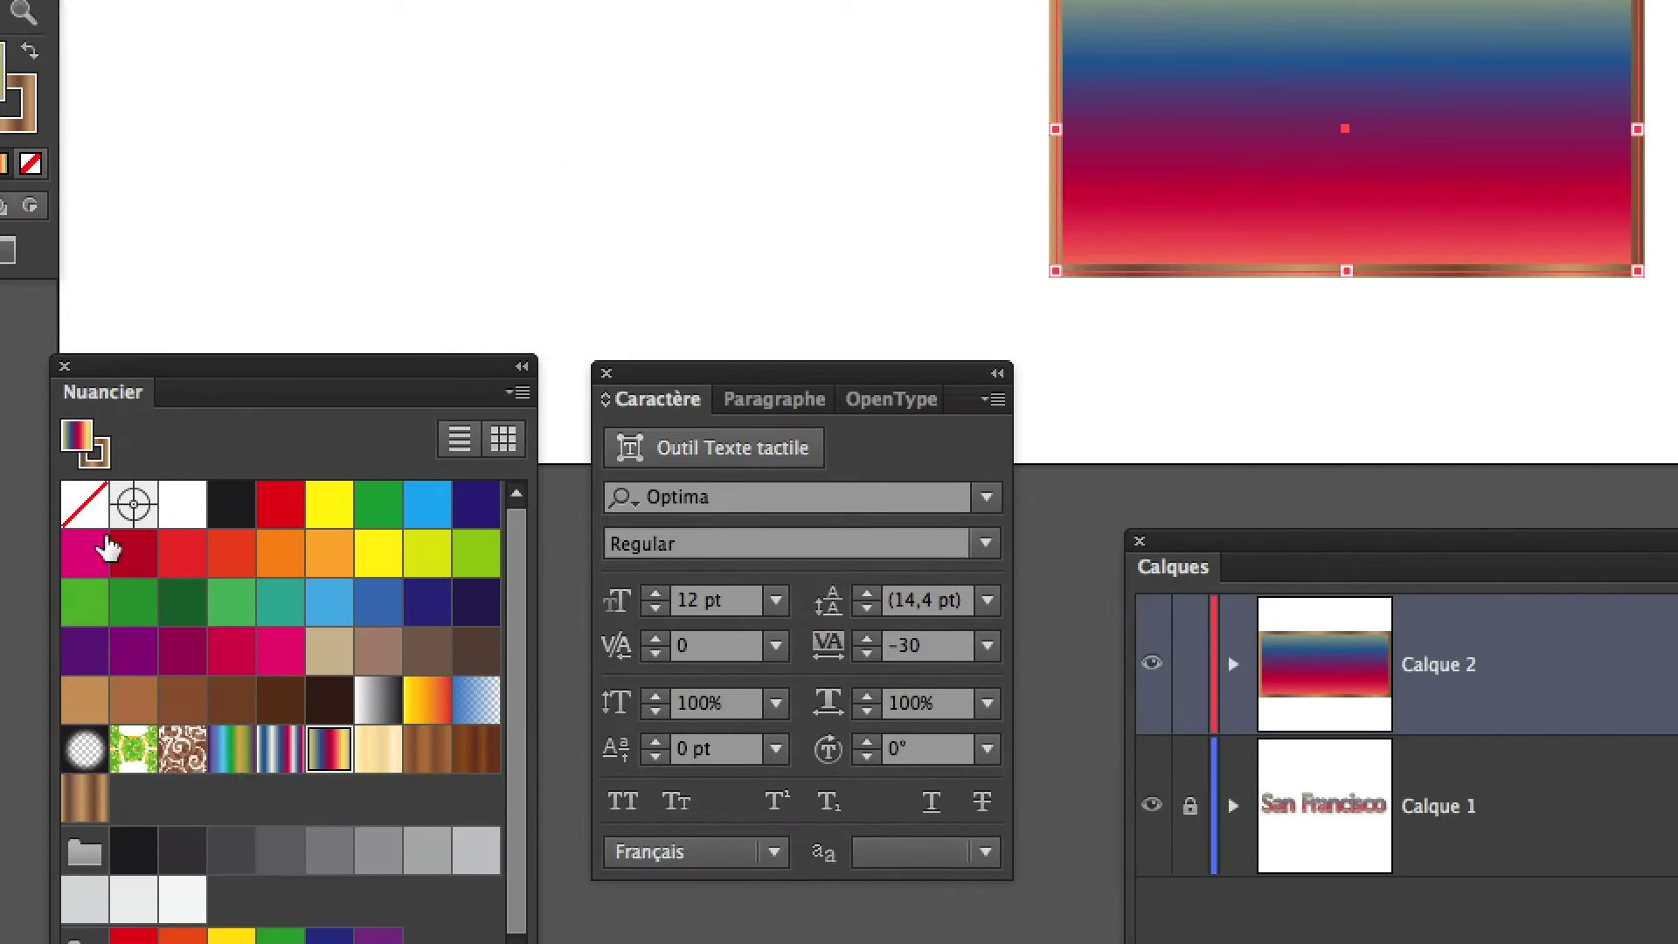
pyautogui.click(123, 552)
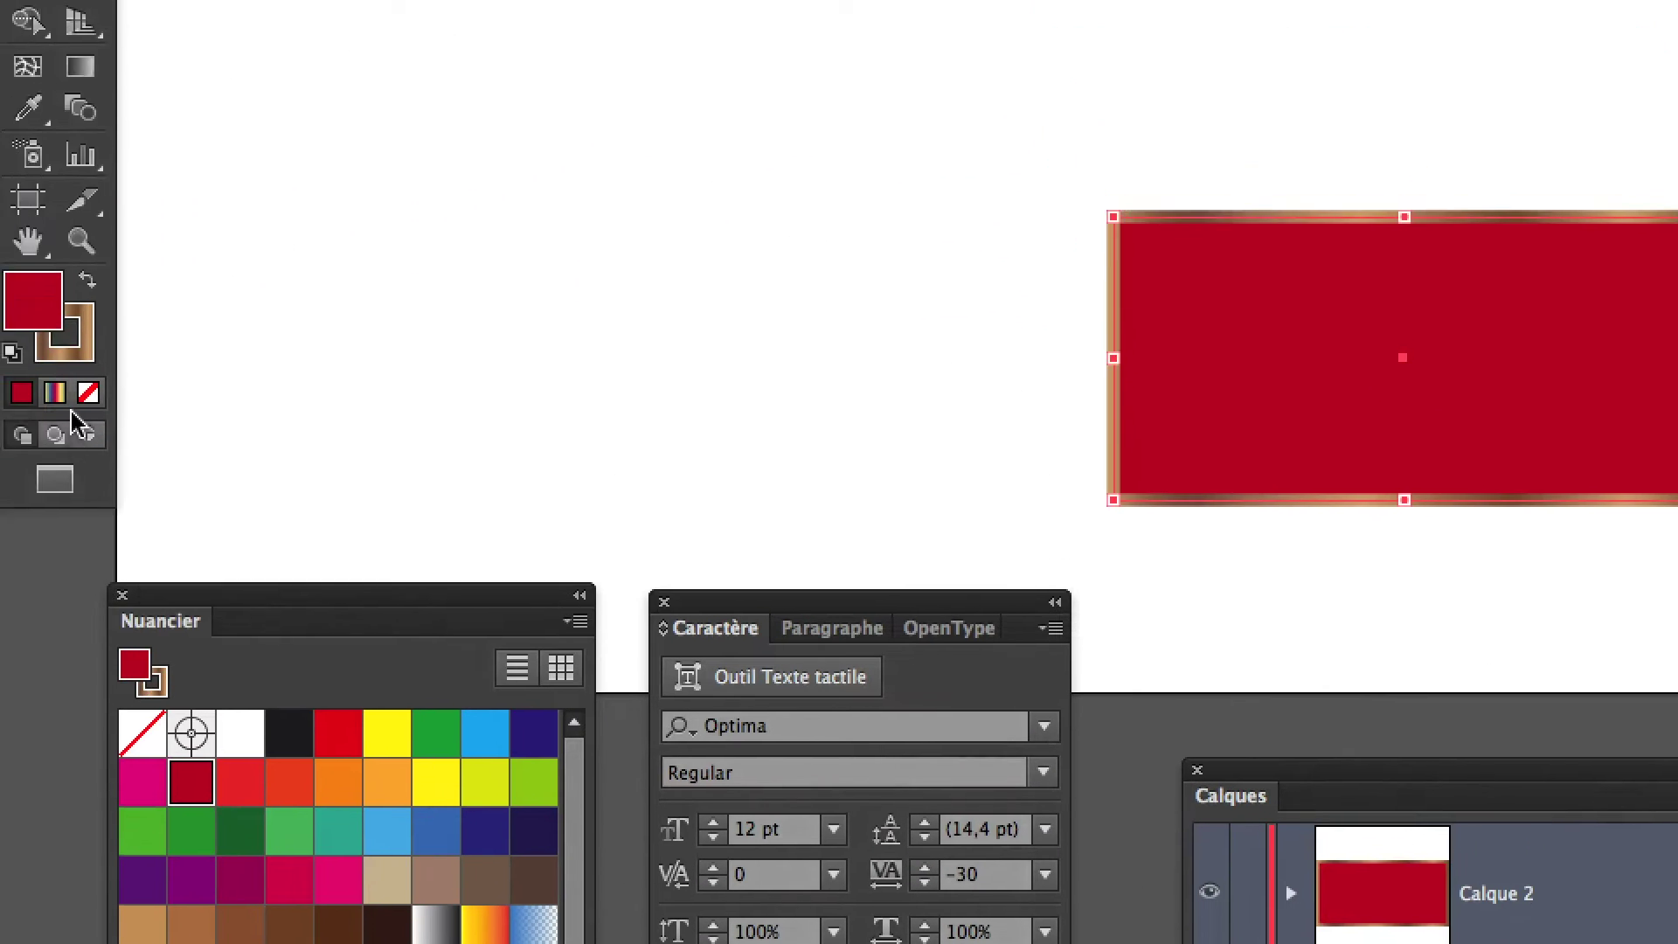
pyautogui.click(79, 345)
pyautogui.click(88, 392)
pyautogui.click(29, 327)
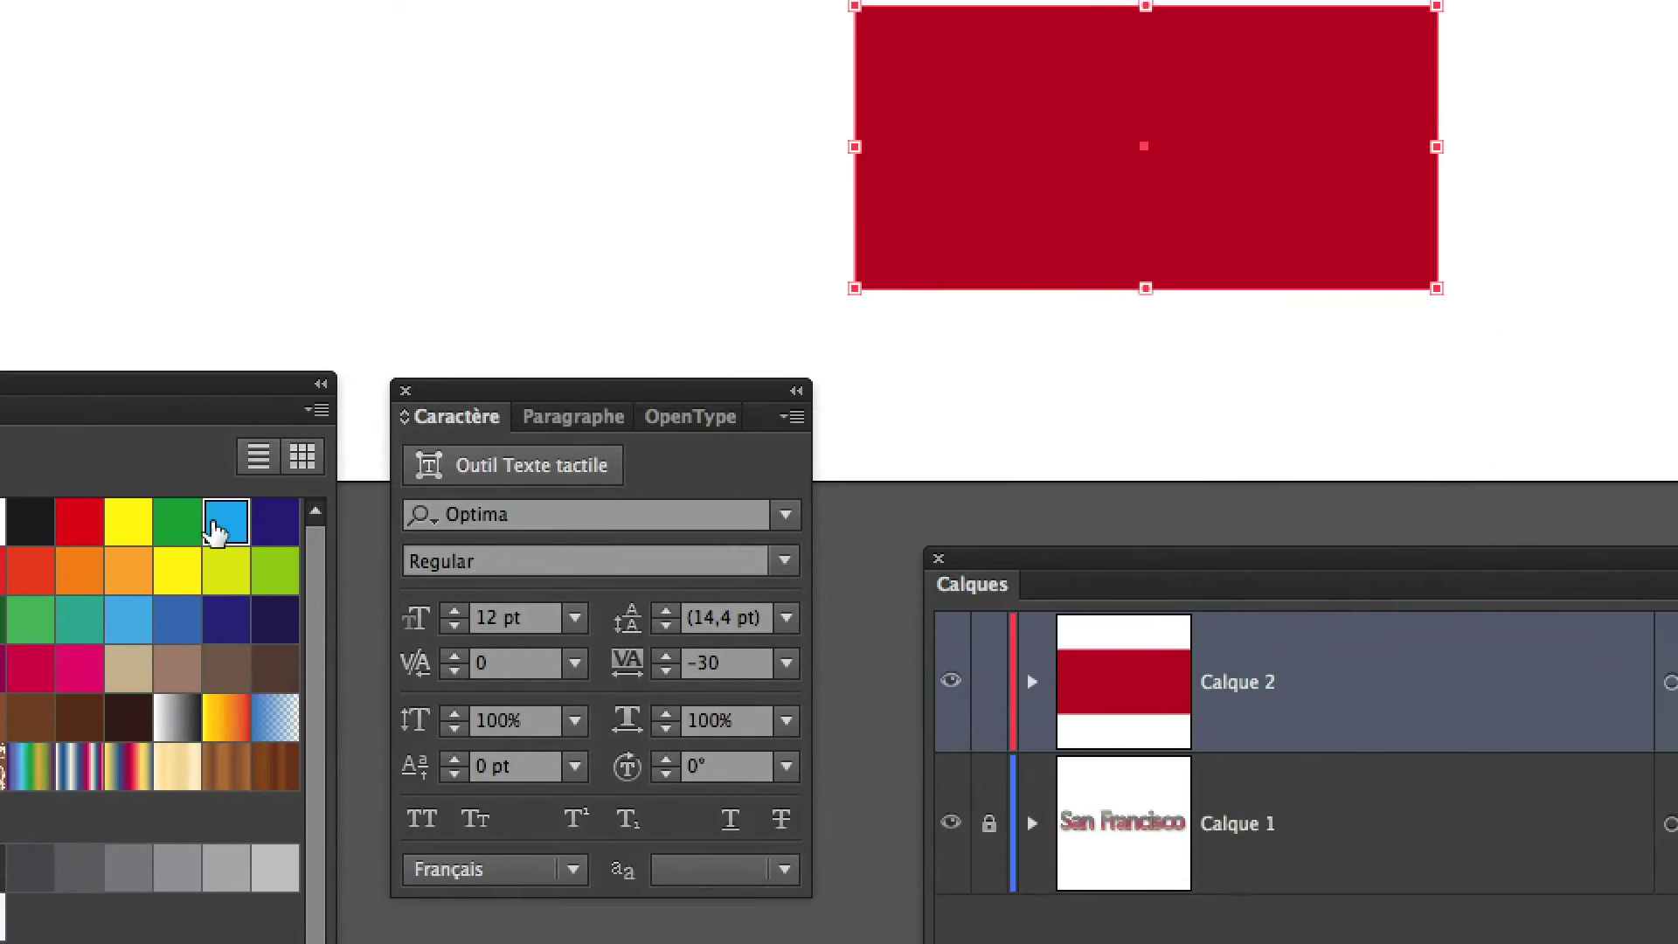
pyautogui.click(216, 527)
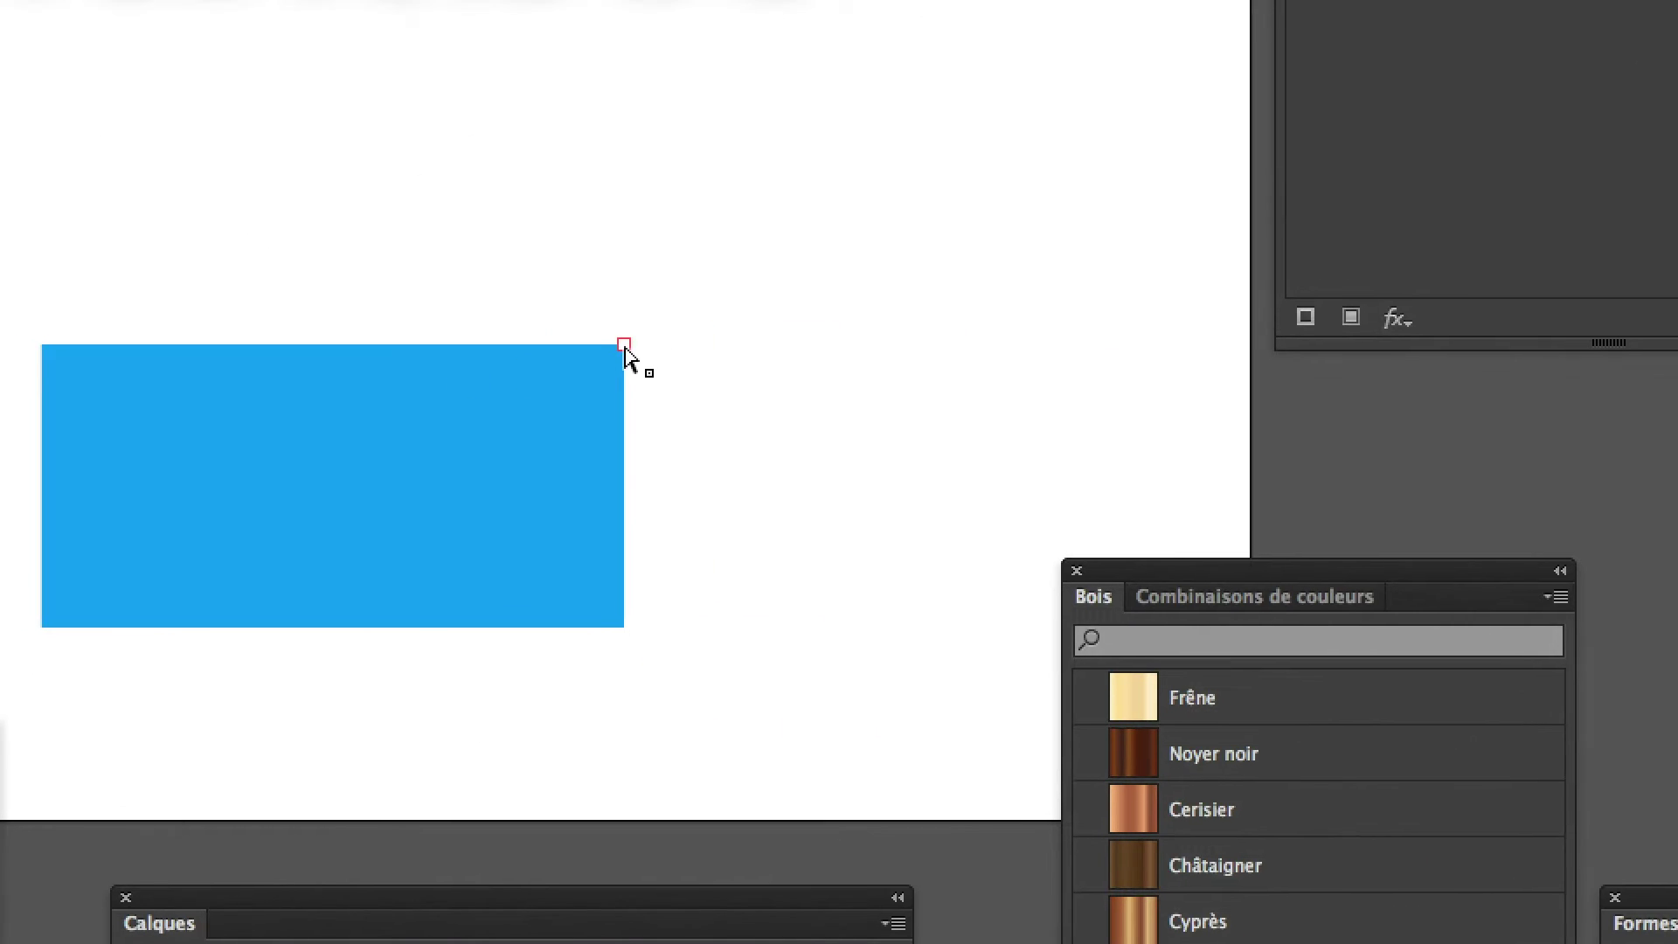
pyautogui.click(624, 345)
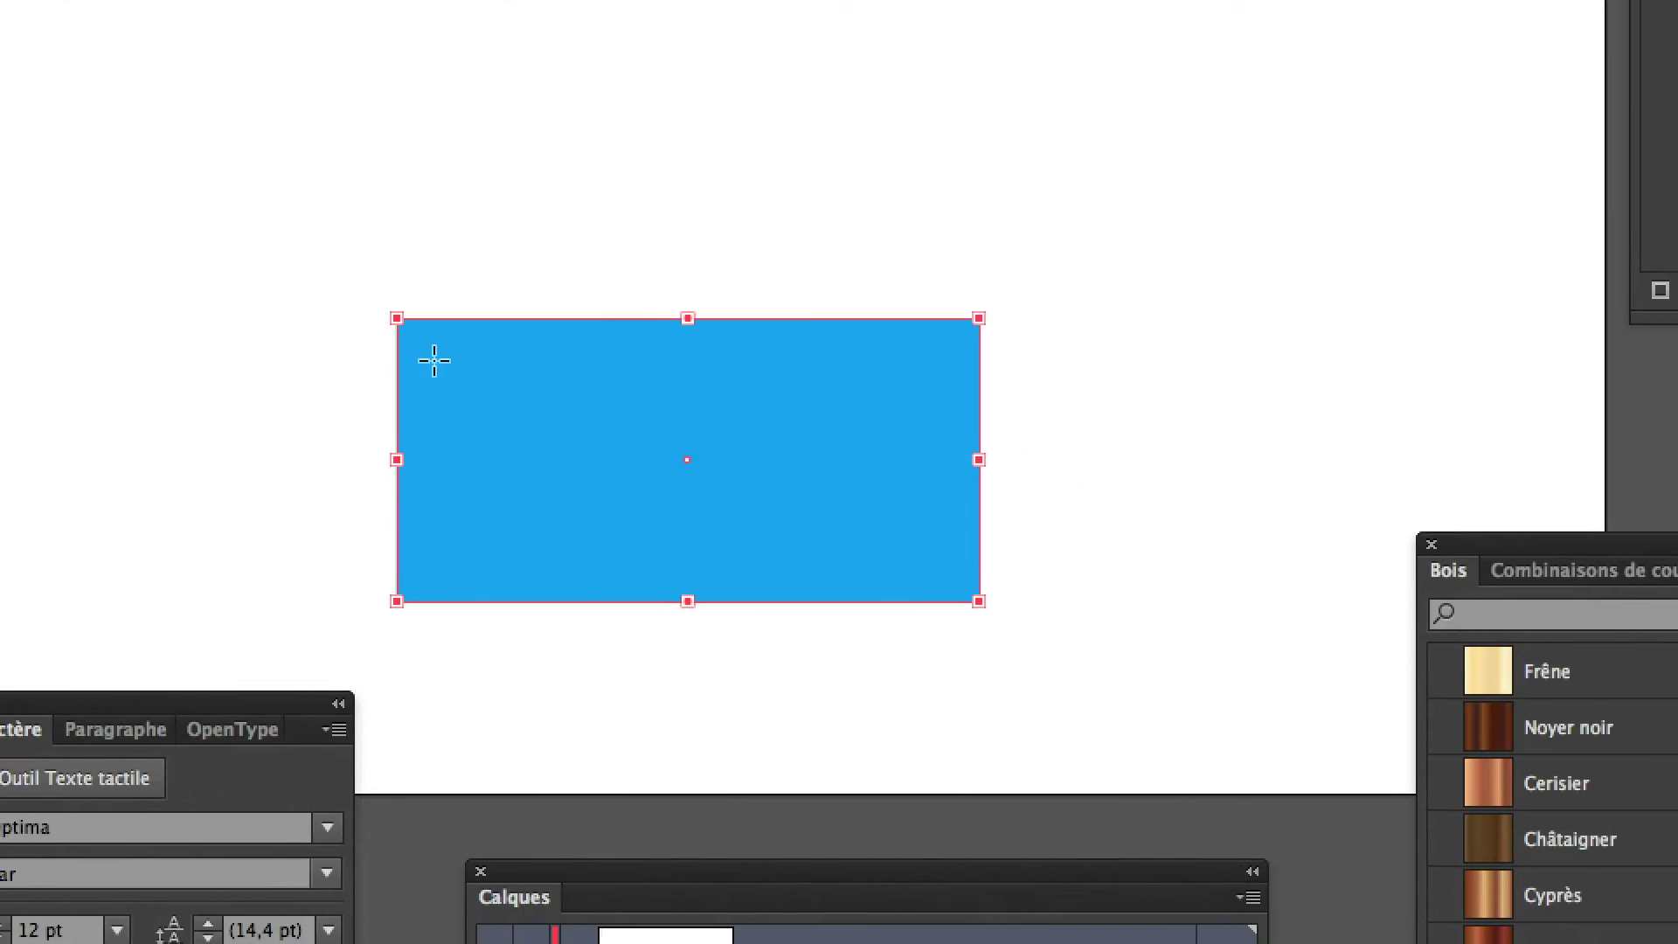
# Step: Draw a small dark navy square and duplicate it into a first block of six
pyautogui.moveTo(396, 326); pyautogui.dragTo(457, 378)
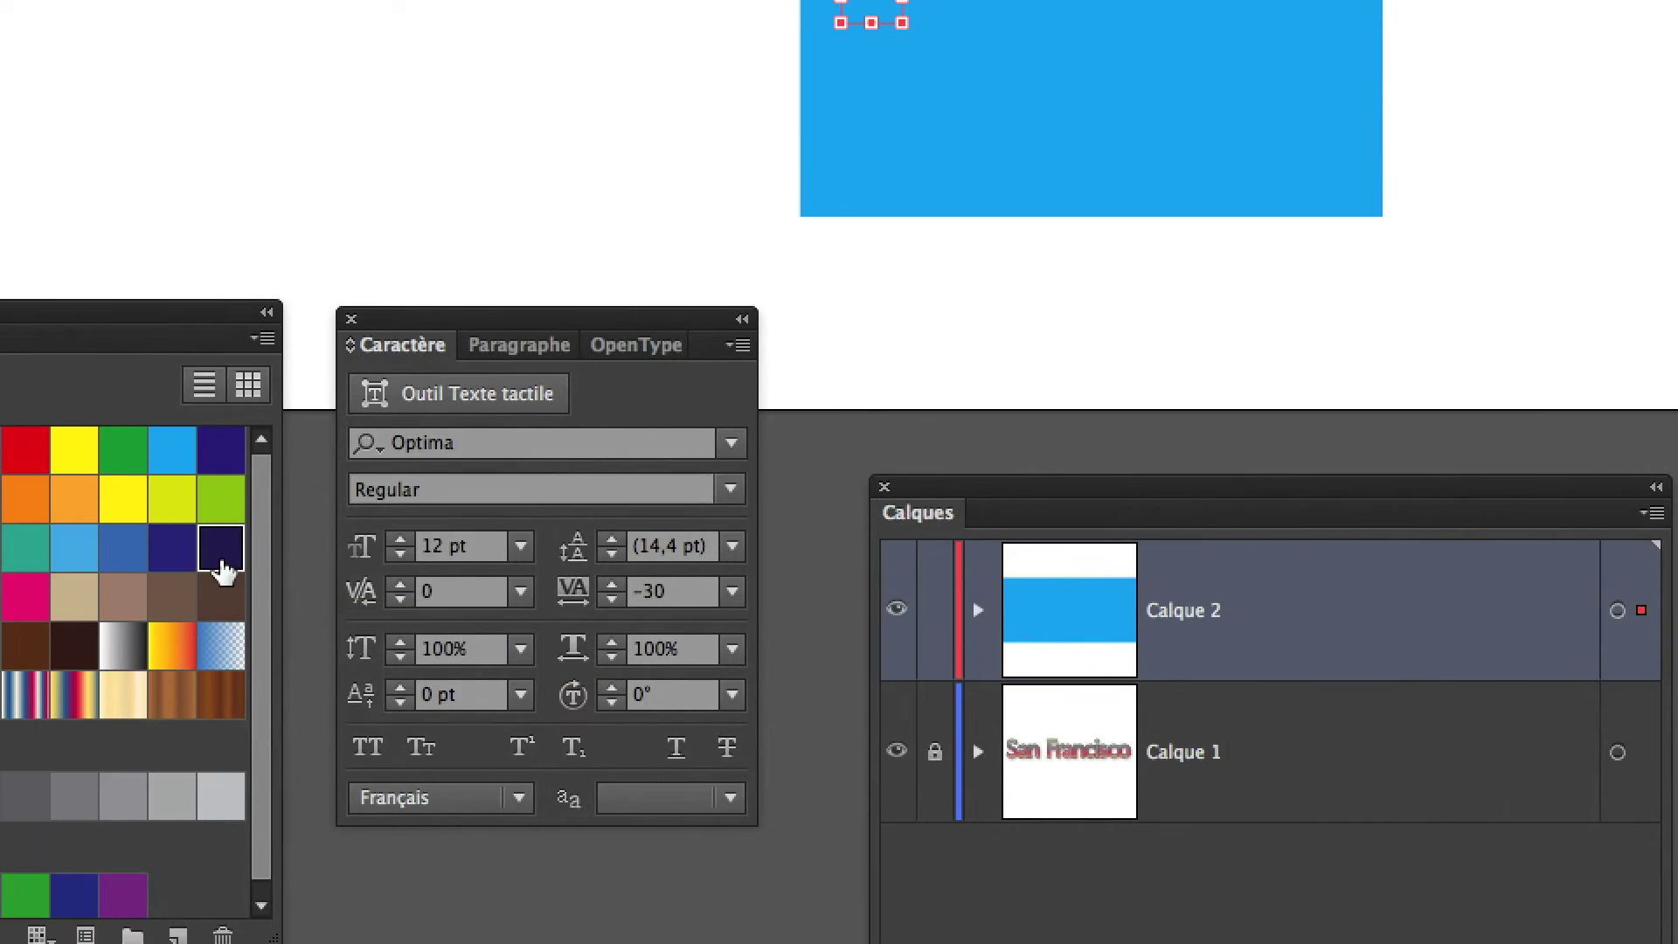
pyautogui.click(221, 567)
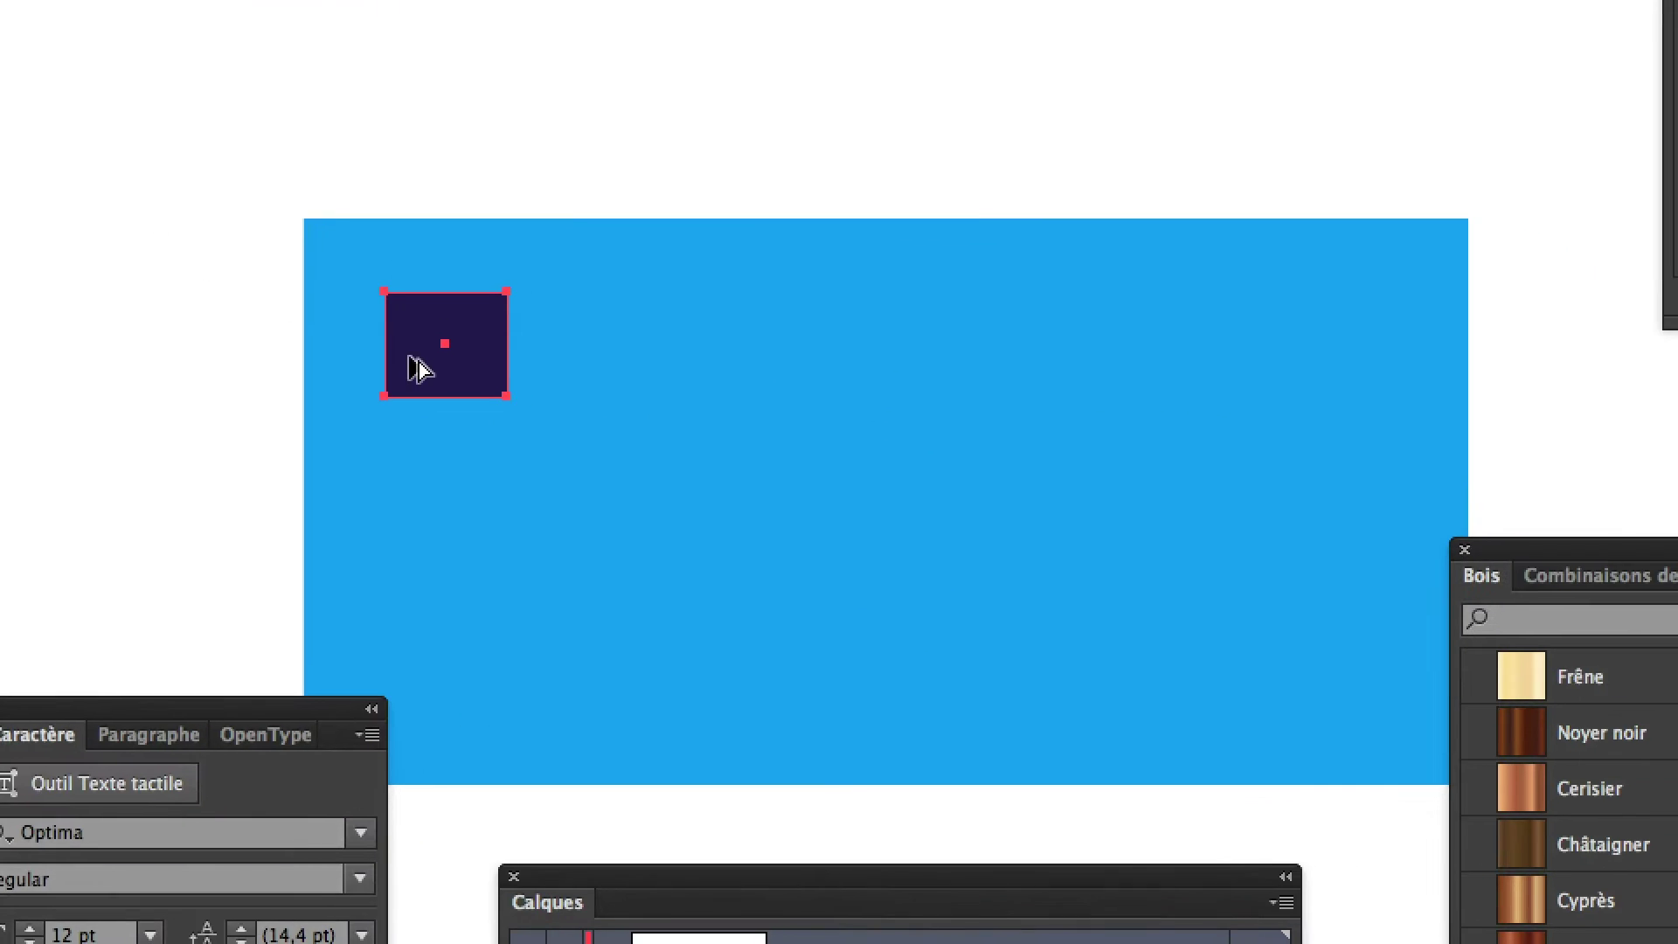
pyautogui.moveTo(420, 367)
pyautogui.mouseDown()
pyautogui.moveTo(472, 374)
pyautogui.moveTo(460, 363)
pyautogui.moveTo(430, 424)
pyautogui.mouseUp()
pyautogui.keyDown('shift'); pyautogui.click(434, 374); pyautogui.keyUp('shift')
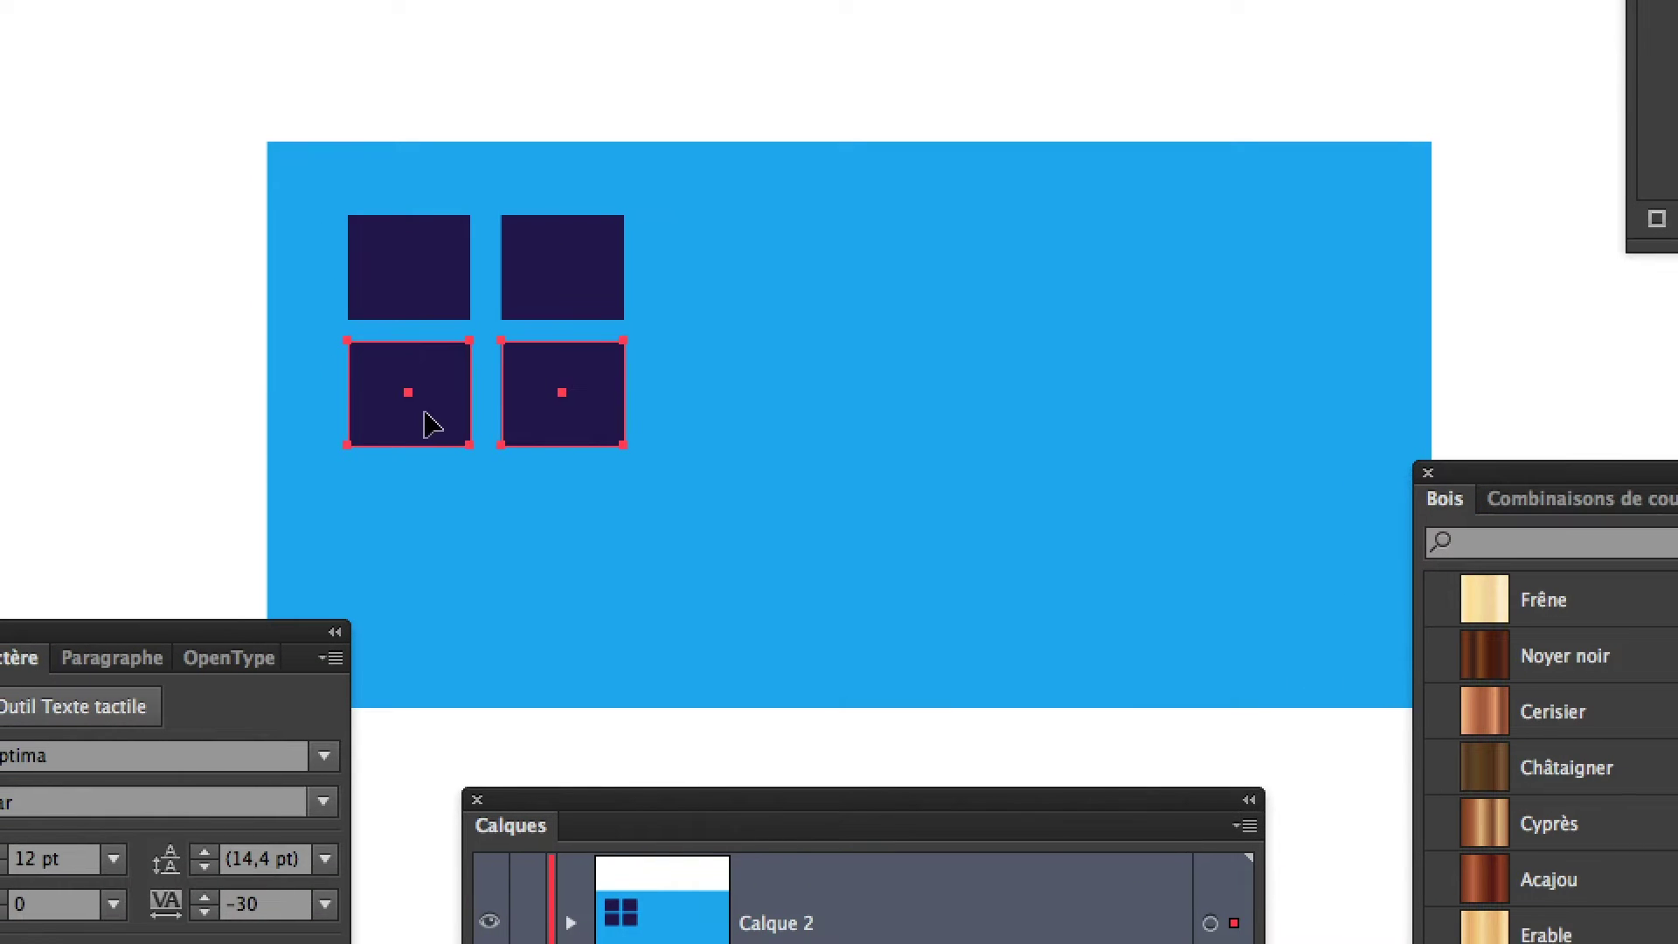
pyautogui.hotkey('ctrl', 'd')
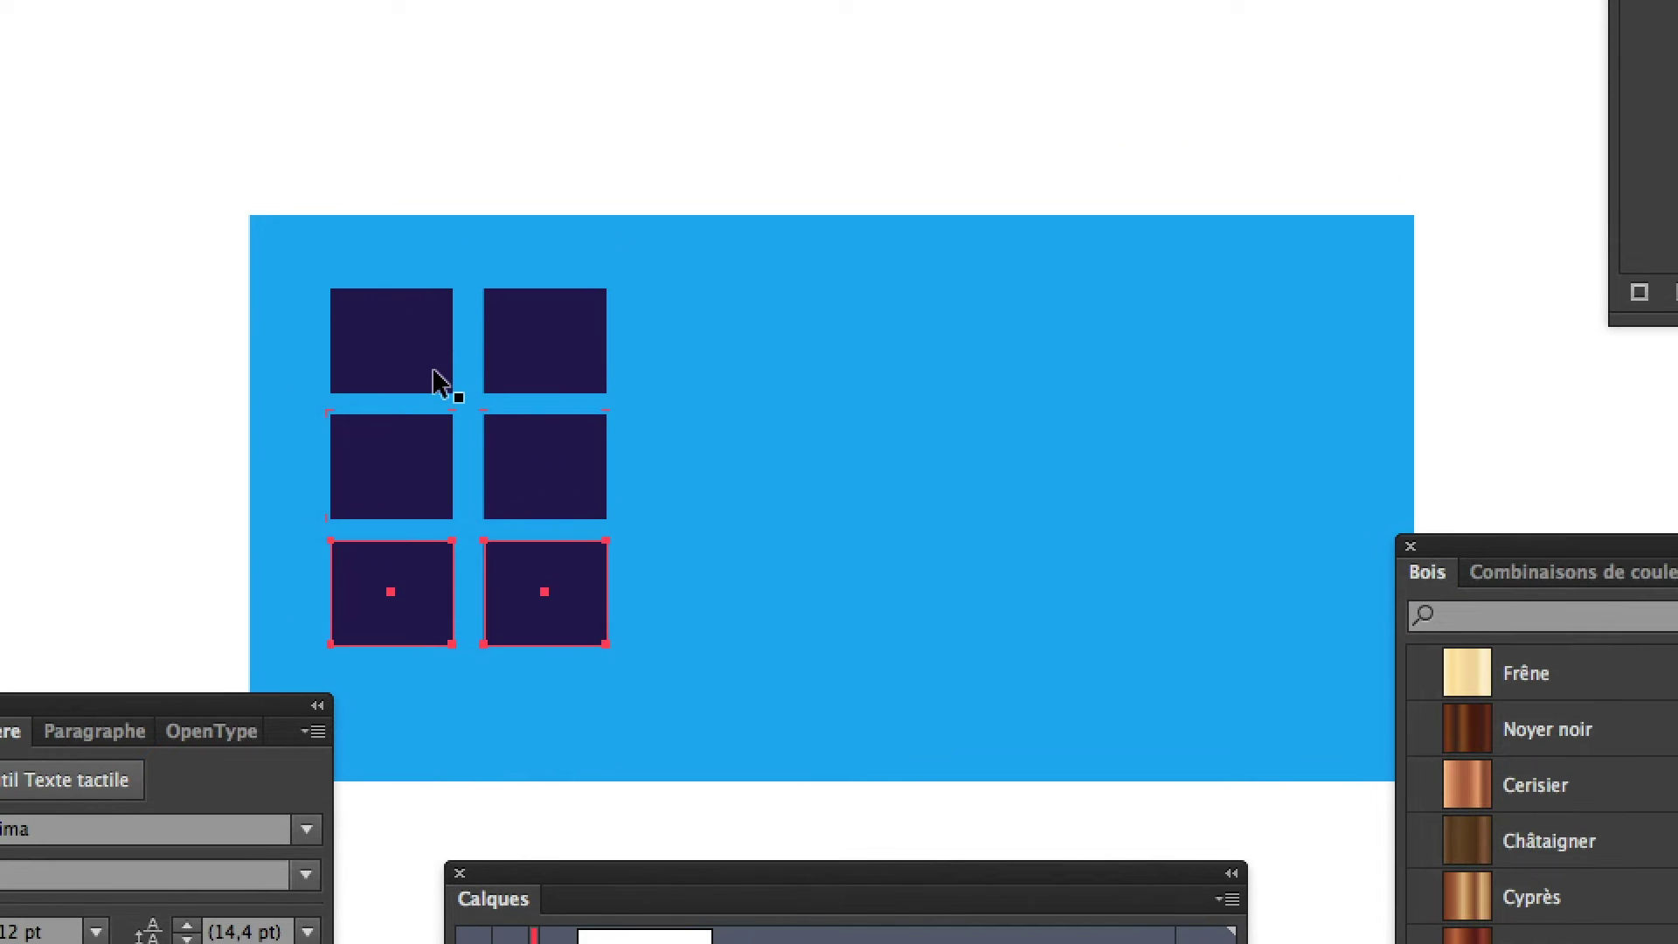
# Step: Duplicate the six navy squares to the right, completing the 4×3 grid of twelve
pyautogui.click(437, 379)
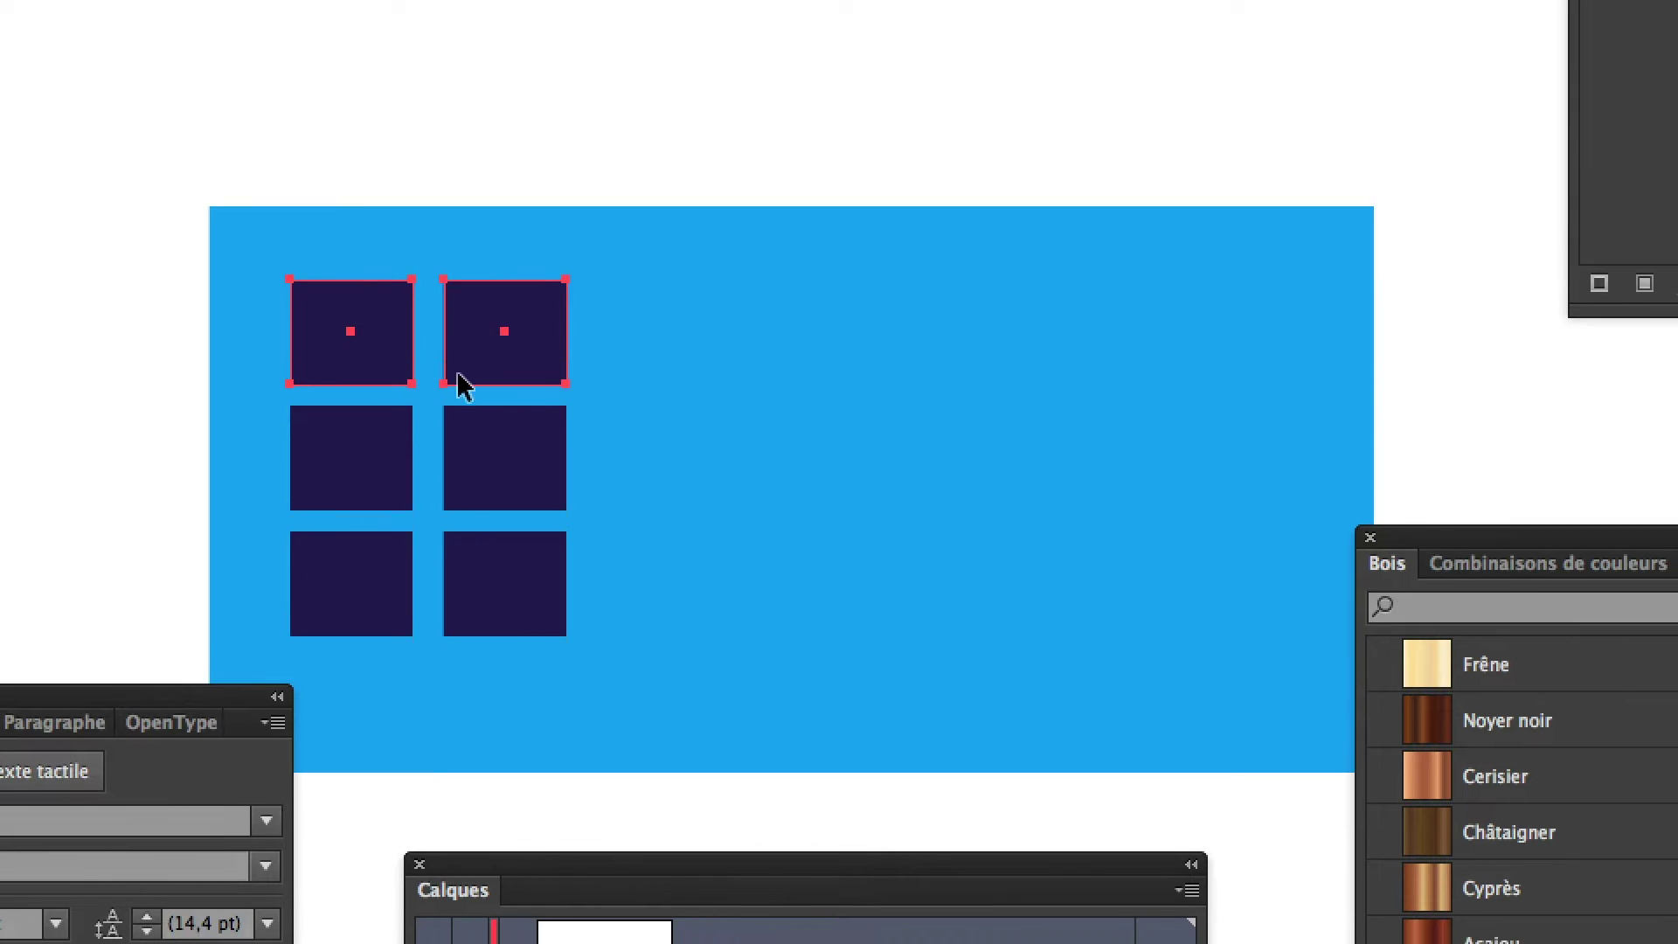
pyautogui.keyDown('shift'); pyautogui.click(476, 409); pyautogui.keyUp('shift')
pyautogui.keyDown('shift'); pyautogui.click(411, 516); pyautogui.keyUp('shift')
pyautogui.keyDown('shift'); pyautogui.click(499, 546); pyautogui.keyUp('shift')
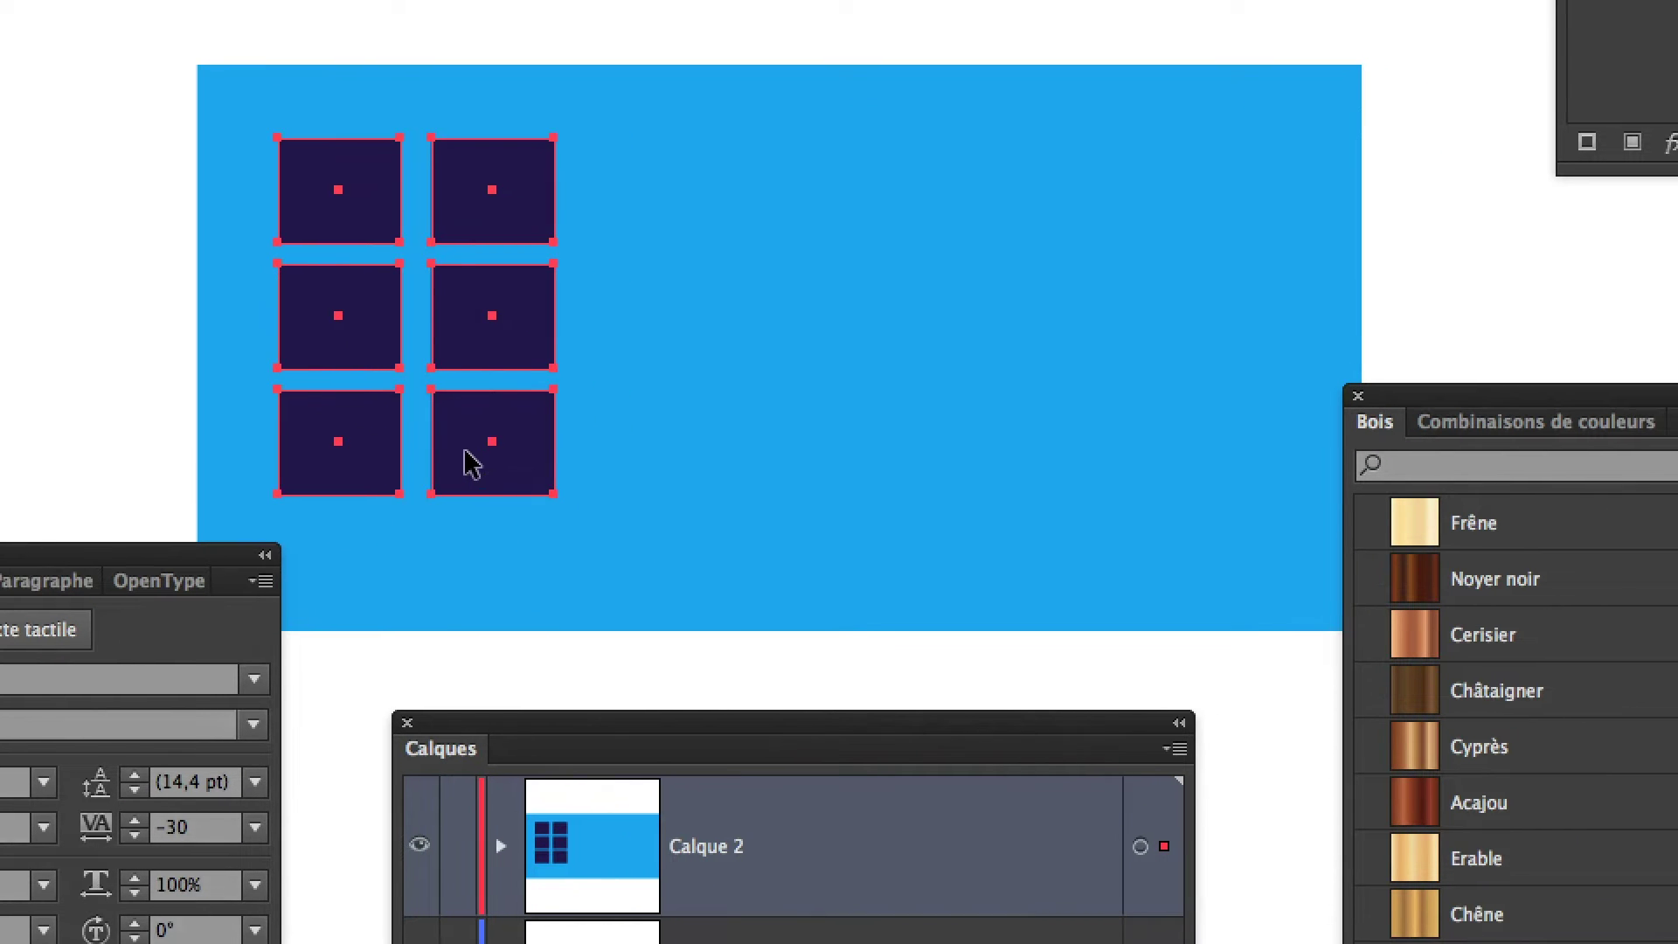
pyautogui.moveTo(483, 462); pyautogui.dragTo(622, 470)
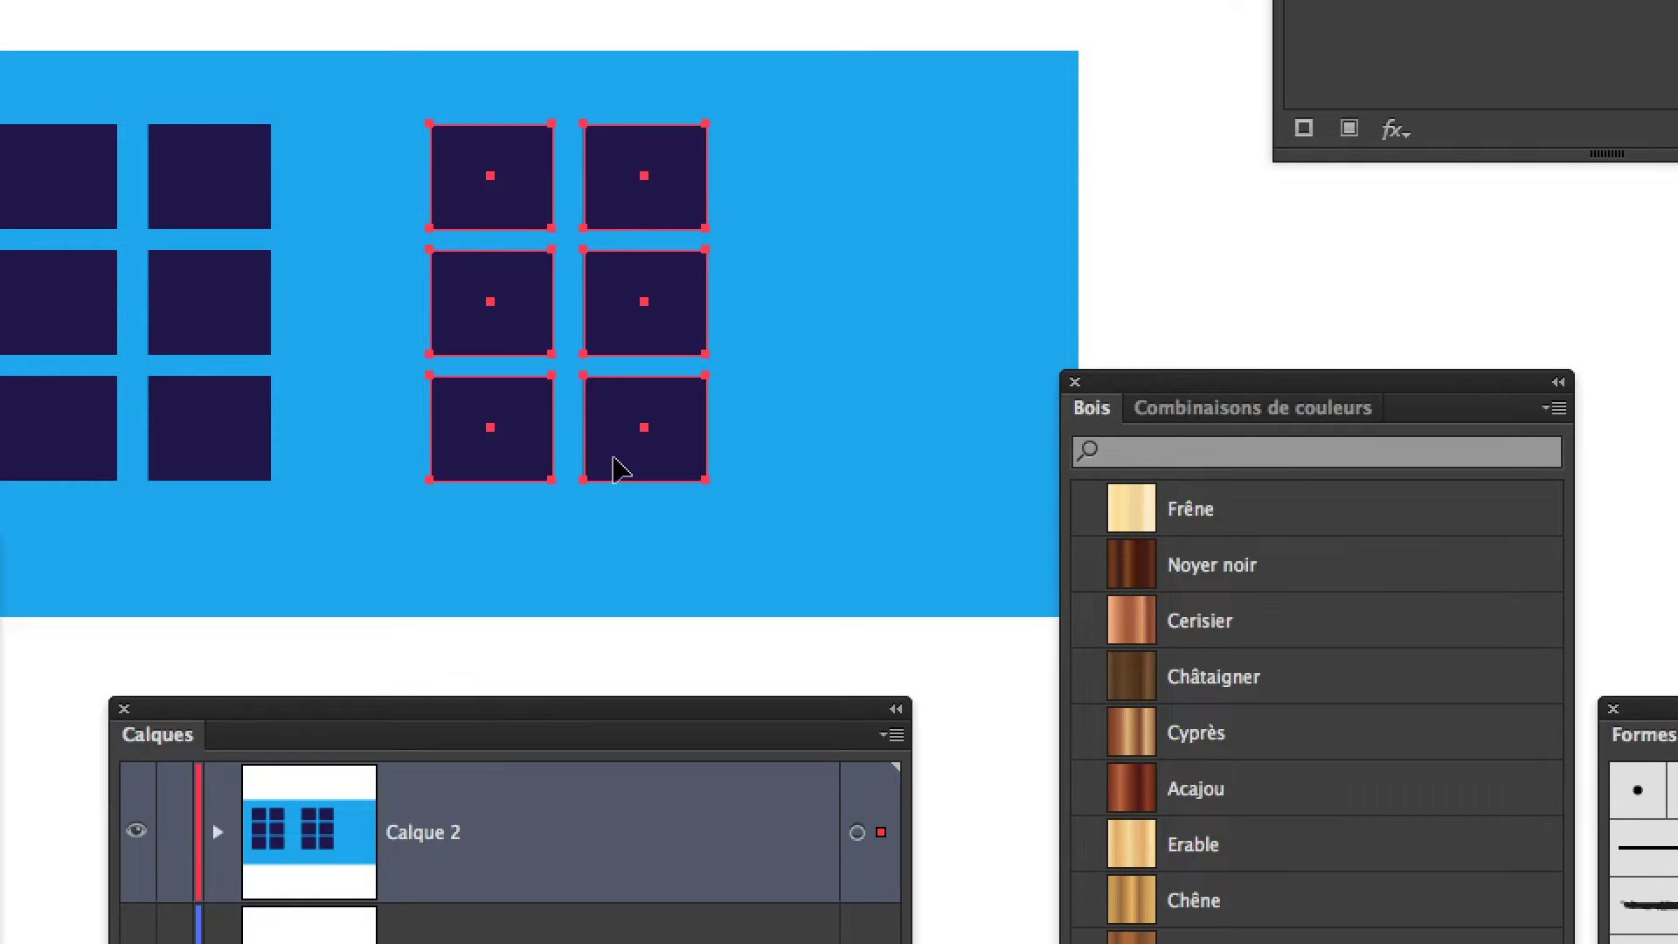
pyautogui.moveTo(615, 470); pyautogui.dragTo(581, 478)
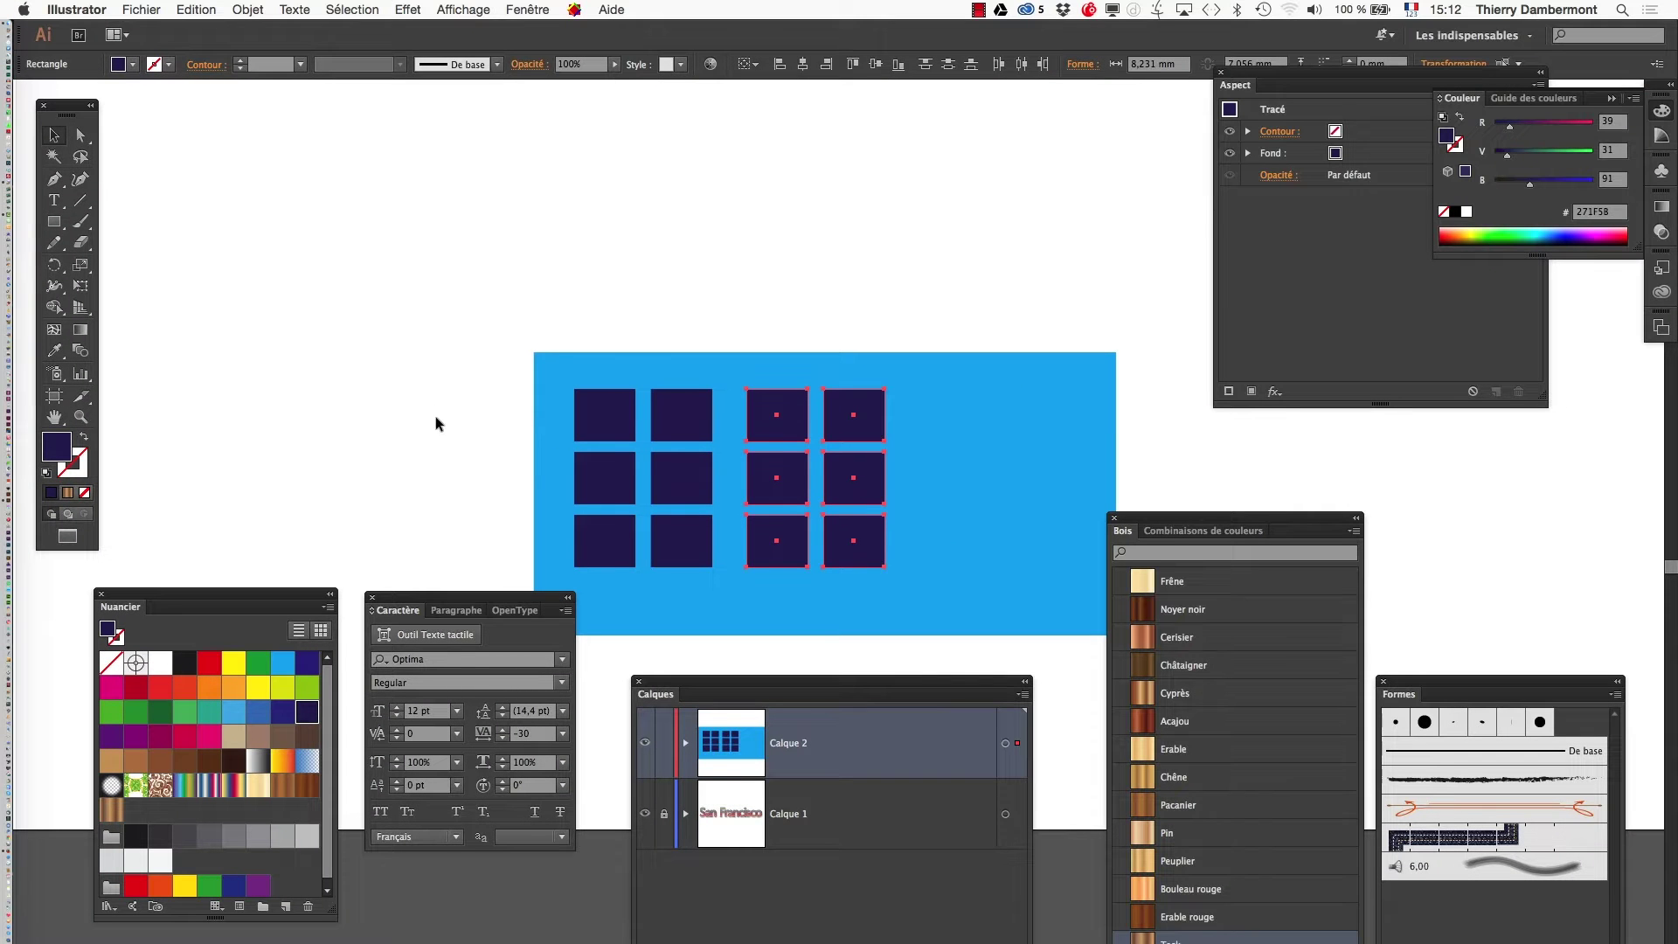
# Step: Zoom in on the San Francisco text, unlock Calque 1 and select the text object
pyautogui.click(435, 417)
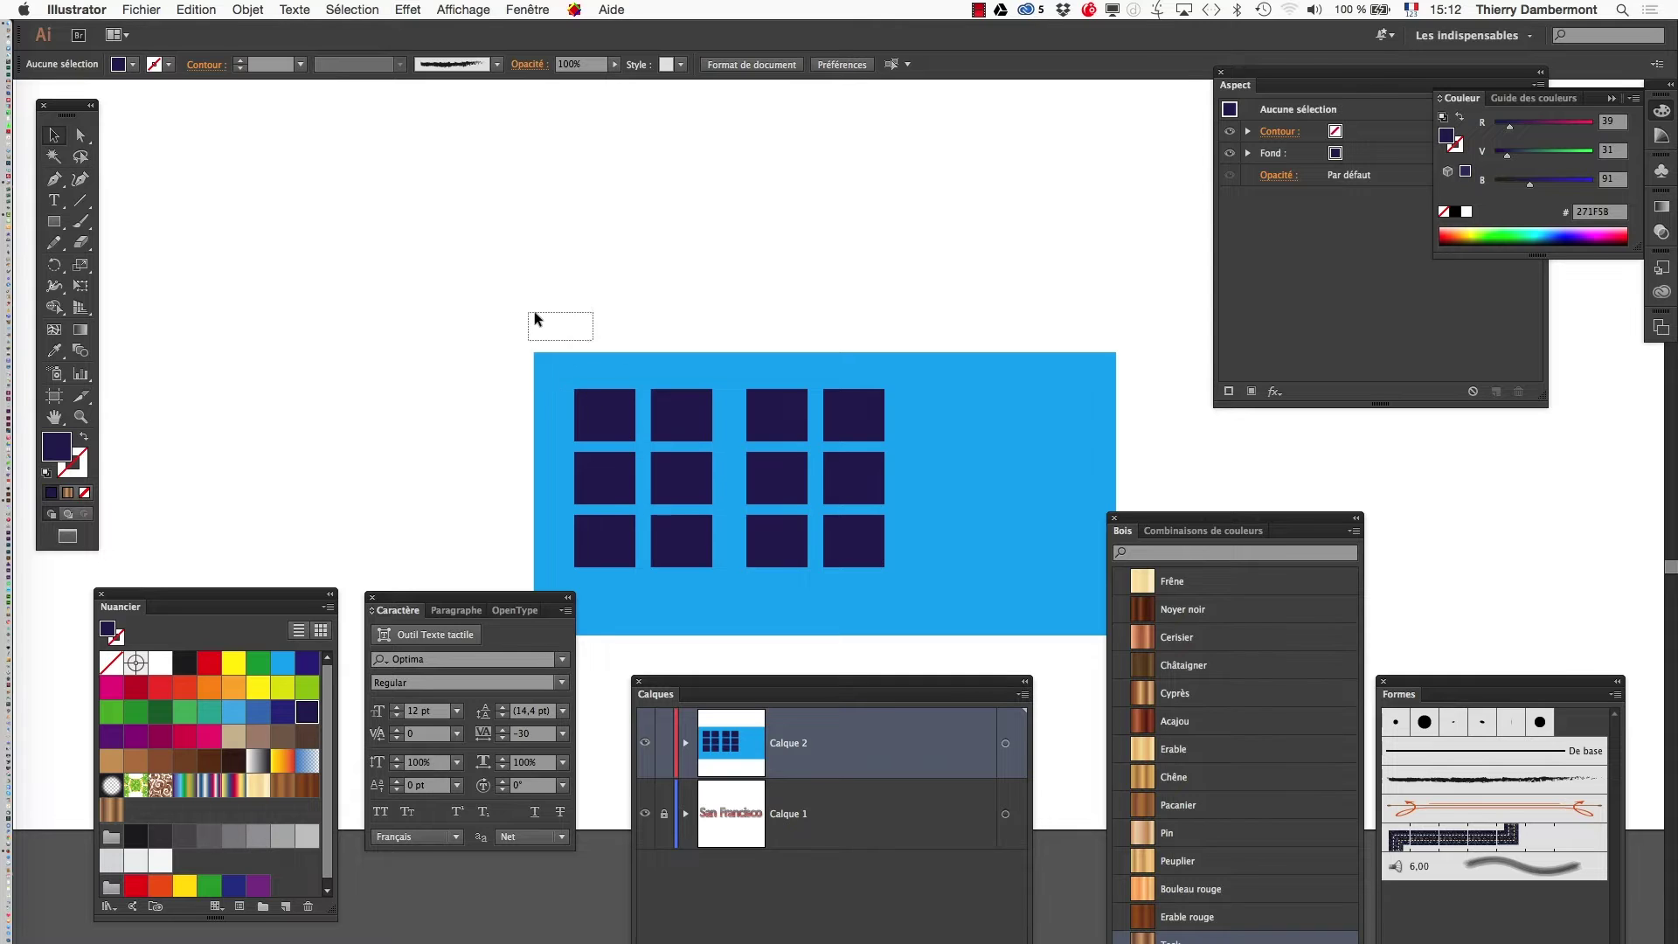
pyautogui.moveTo(535, 319); pyautogui.dragTo(1107, 590)
pyautogui.scroll(2, 824, 271)
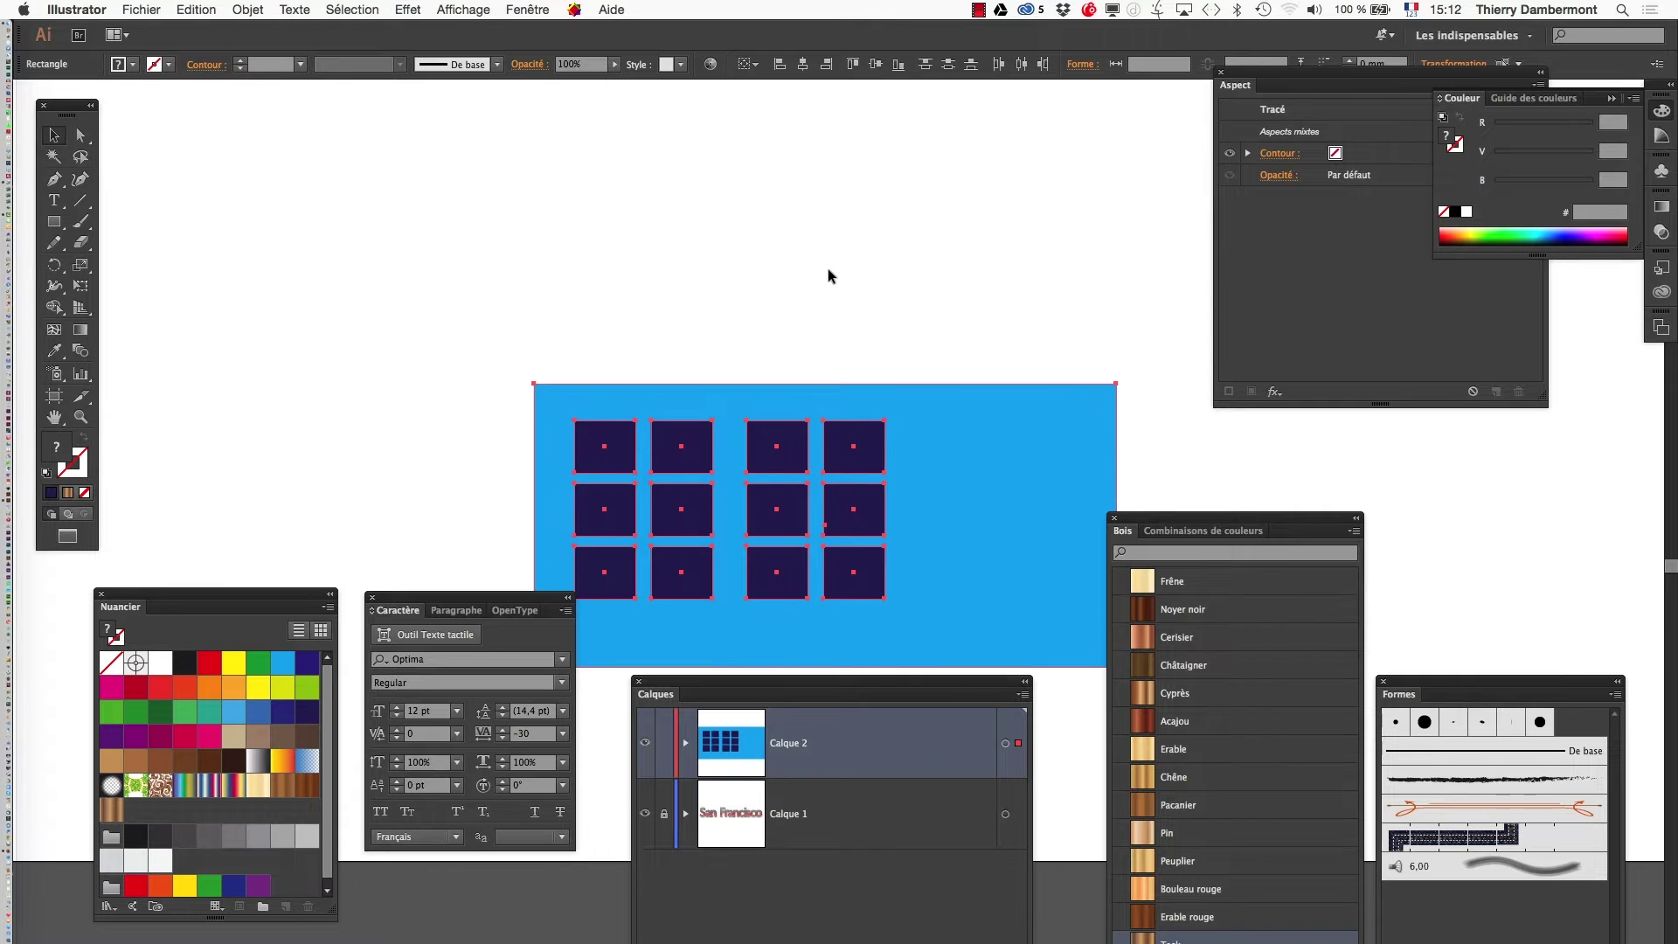
pyautogui.scroll(3, 827, 271)
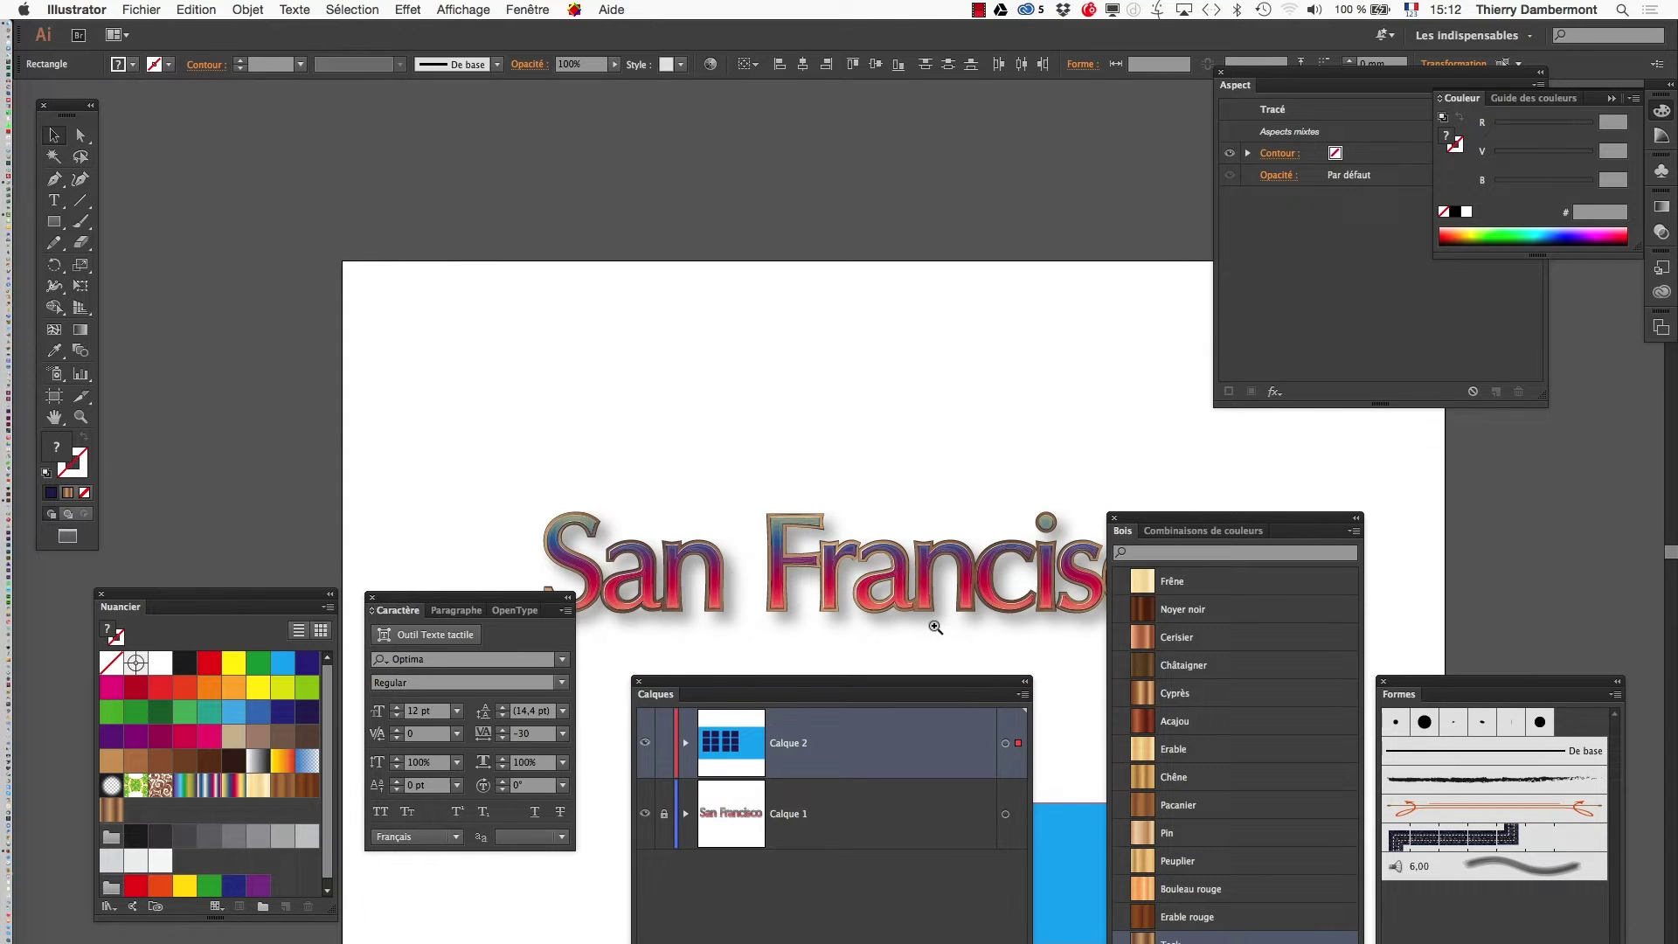
pyautogui.click(935, 627)
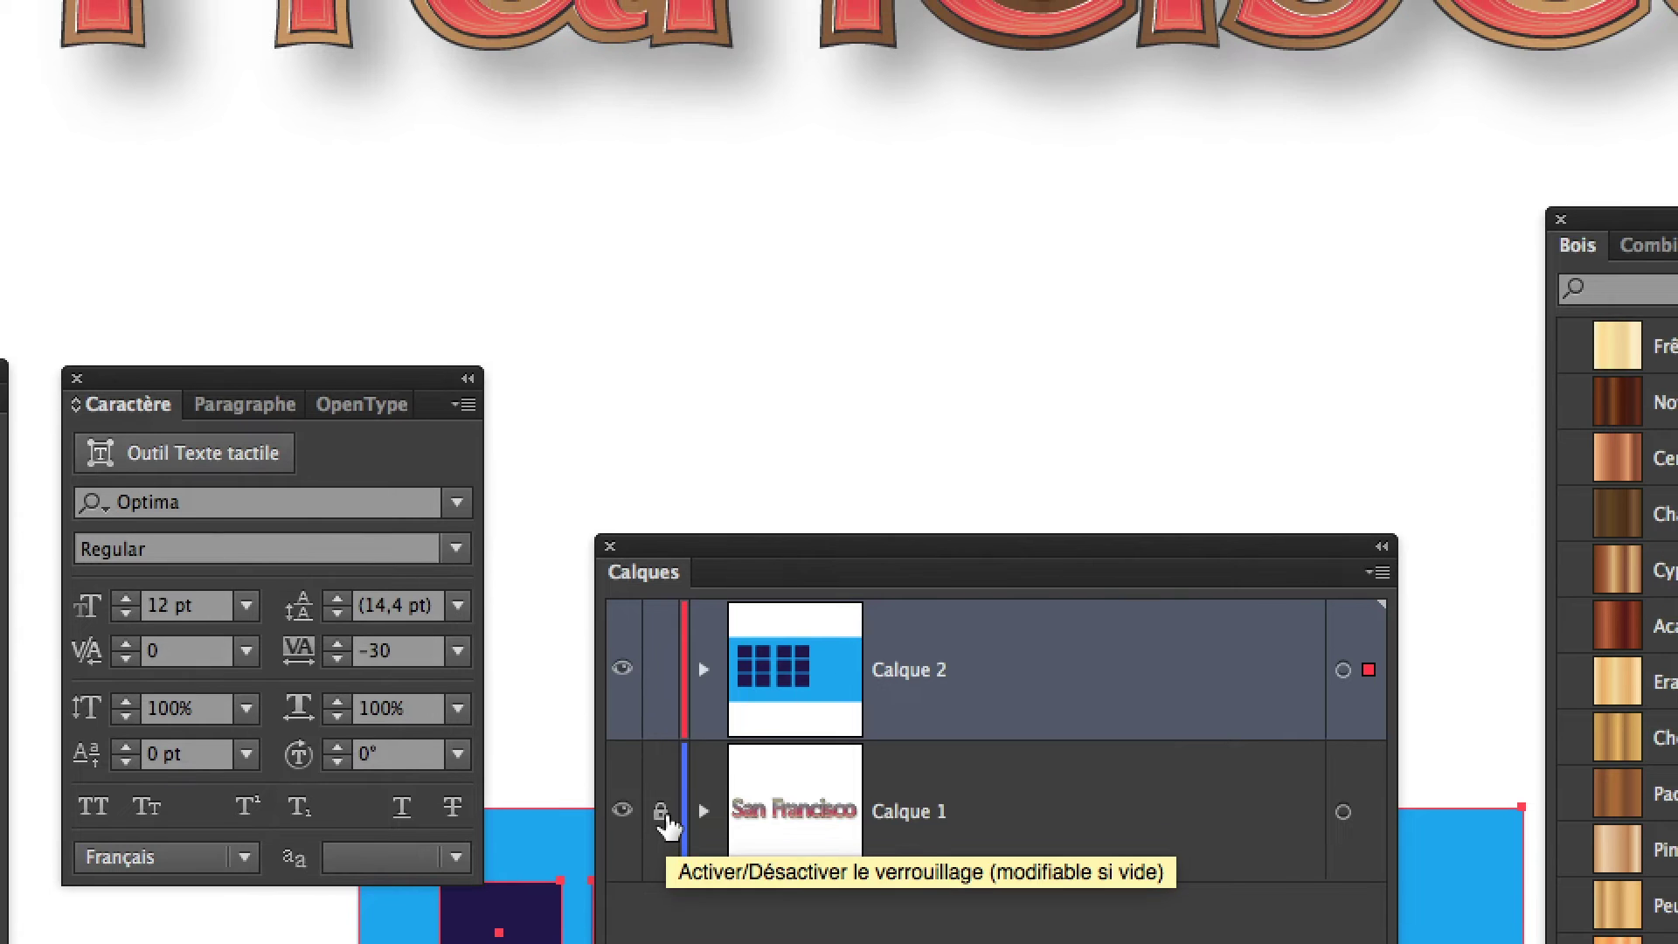
pyautogui.click(661, 818)
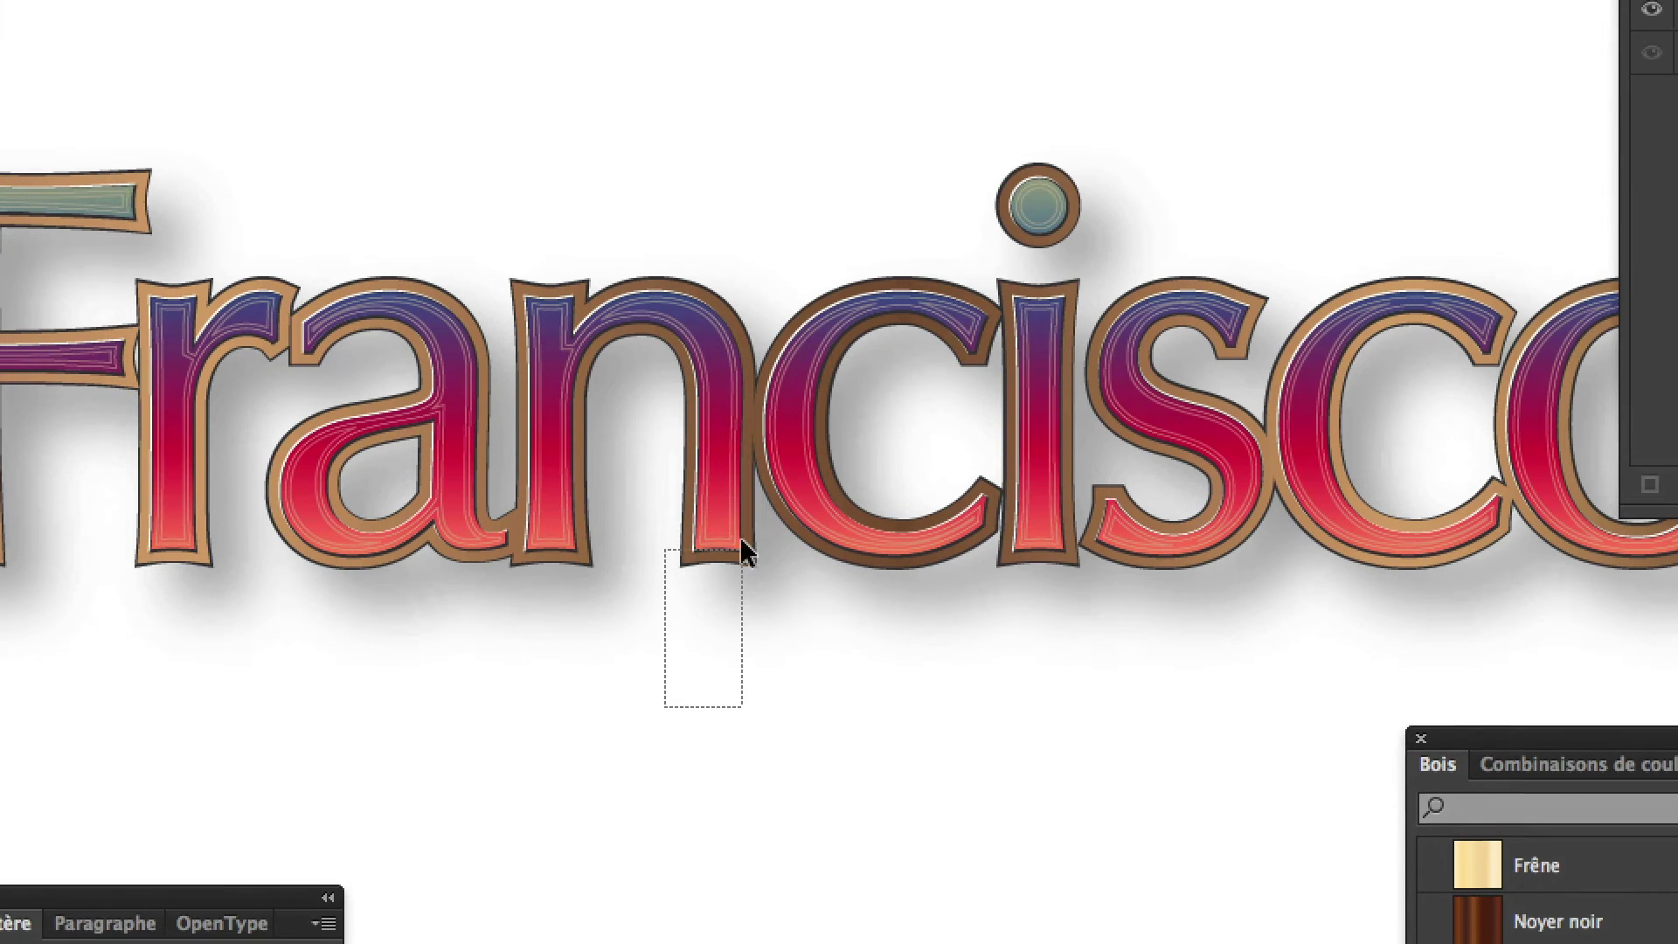
pyautogui.moveTo(666, 703); pyautogui.dragTo(738, 534)
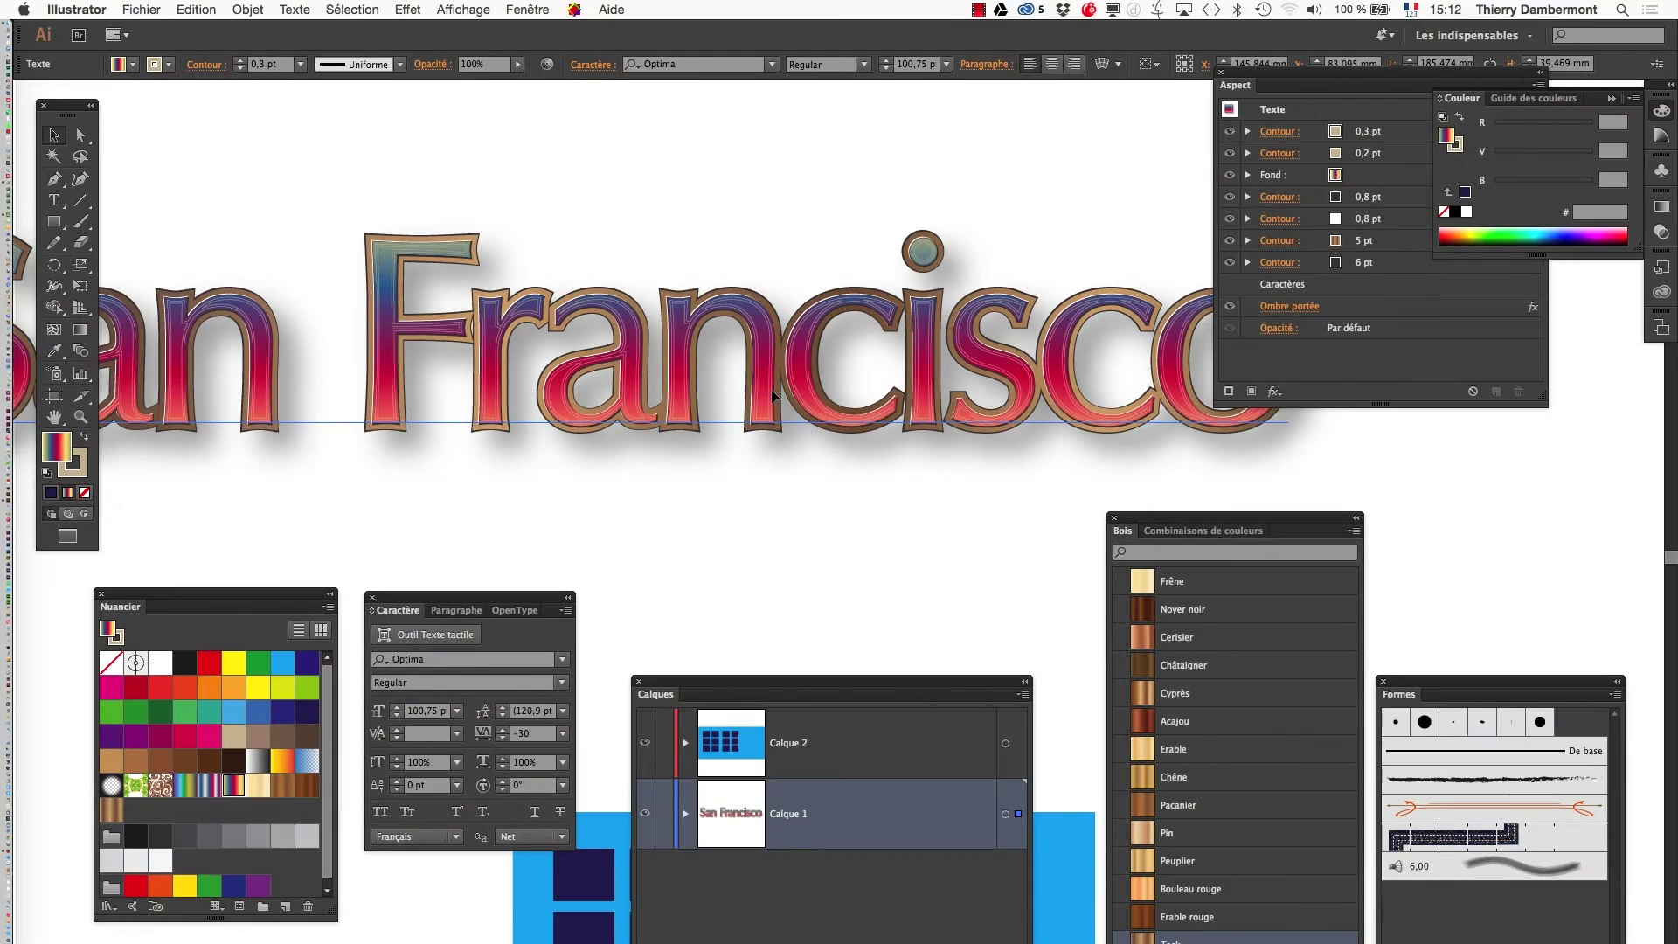
# Step: Save the San Francisco text's look as a new graphic style and relock Calque 1
pyautogui.click(535, 10)
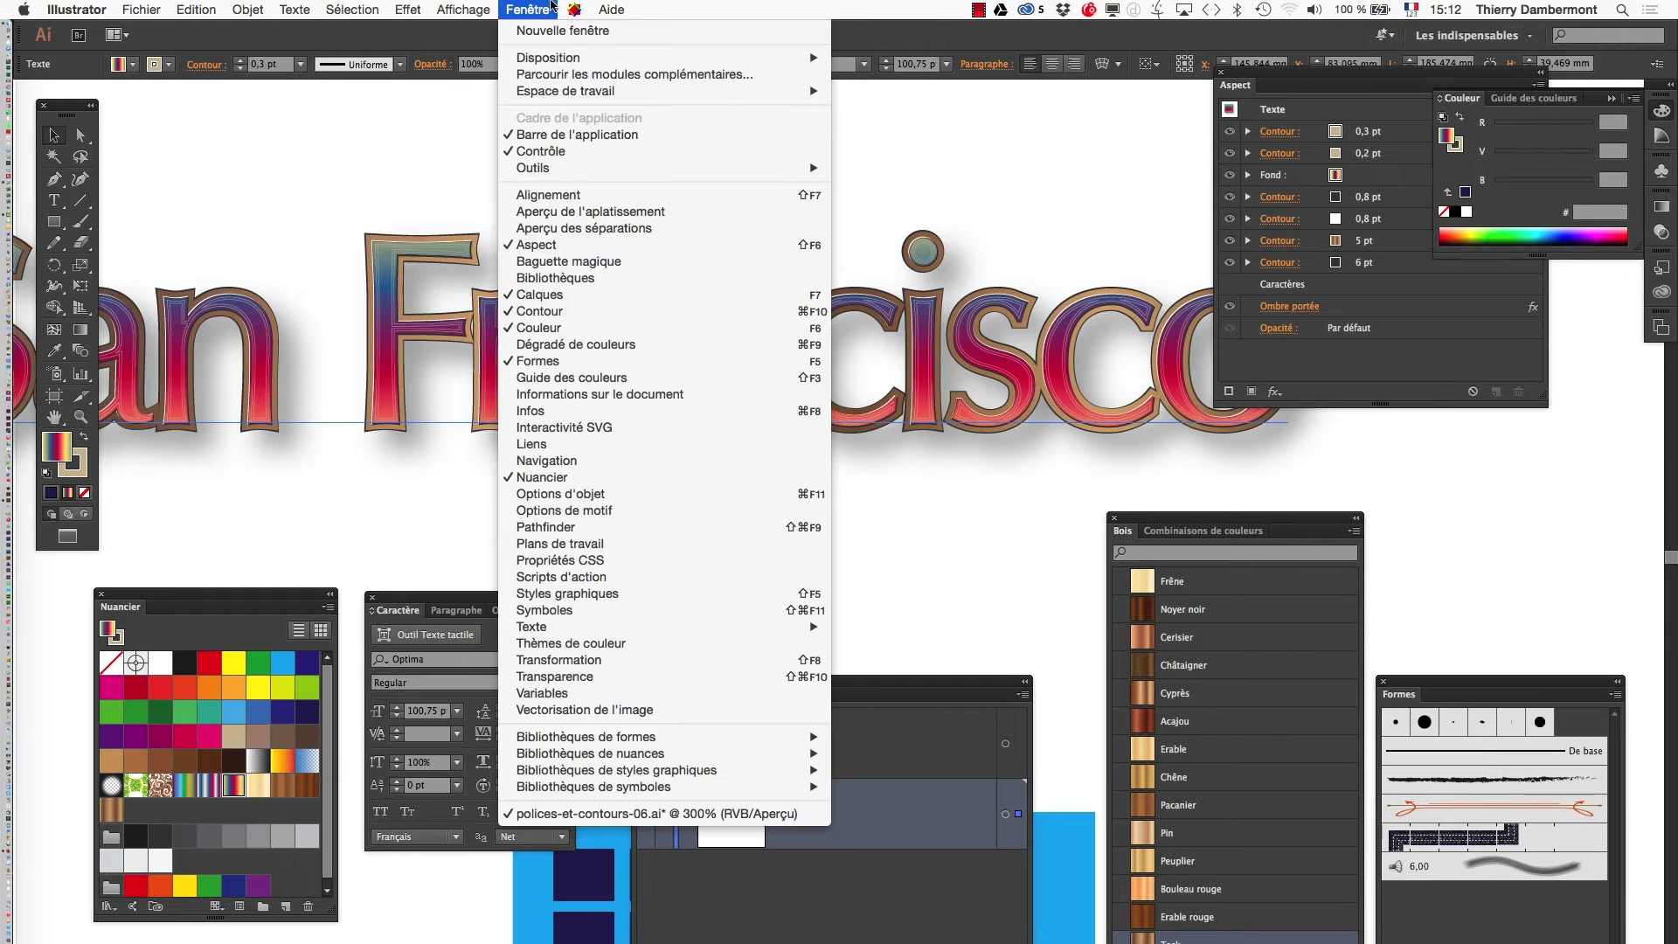
pyautogui.click(626, 595)
pyautogui.moveTo(1493, 261); pyautogui.dragTo(648, 197)
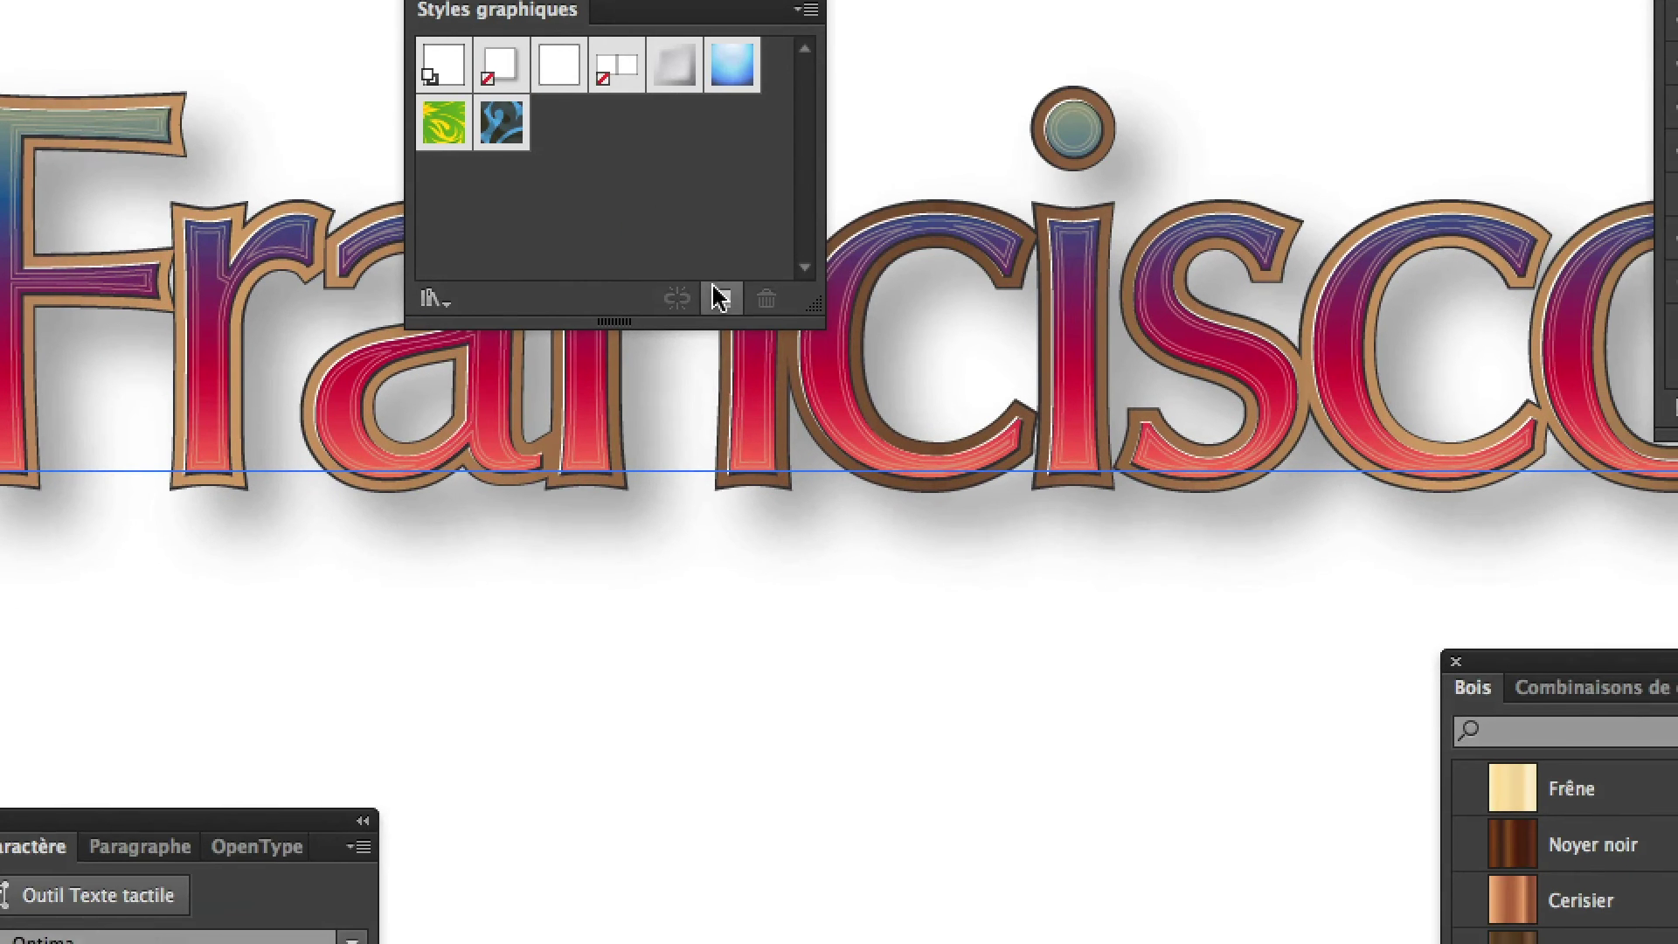
pyautogui.click(751, 346)
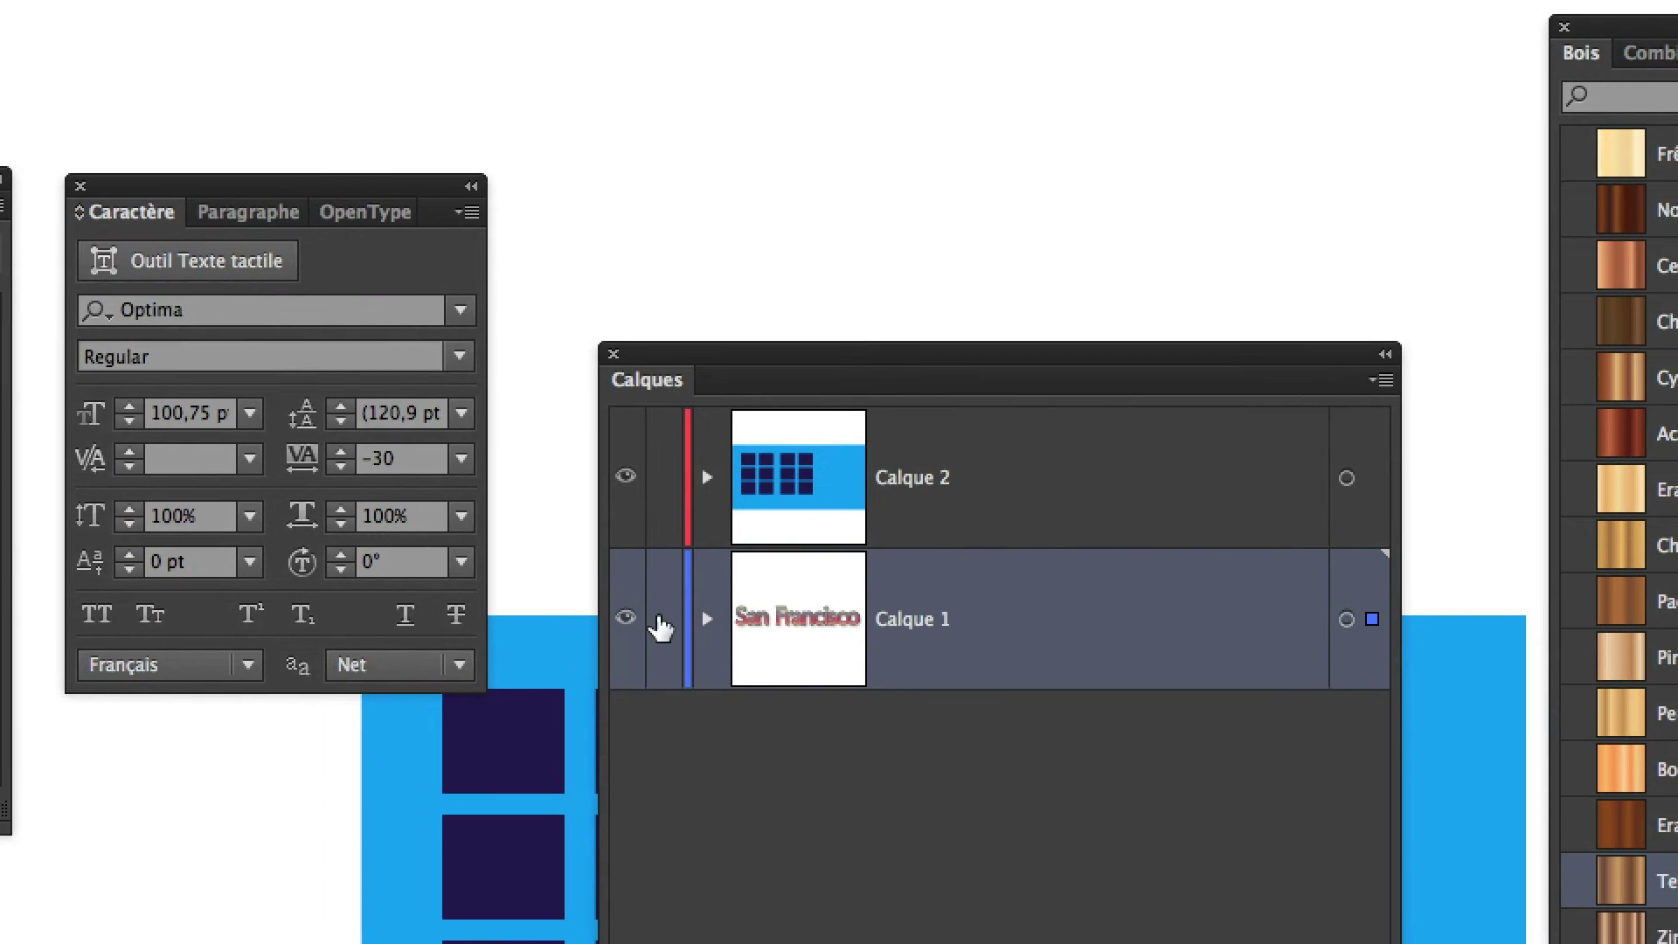
pyautogui.click(659, 628)
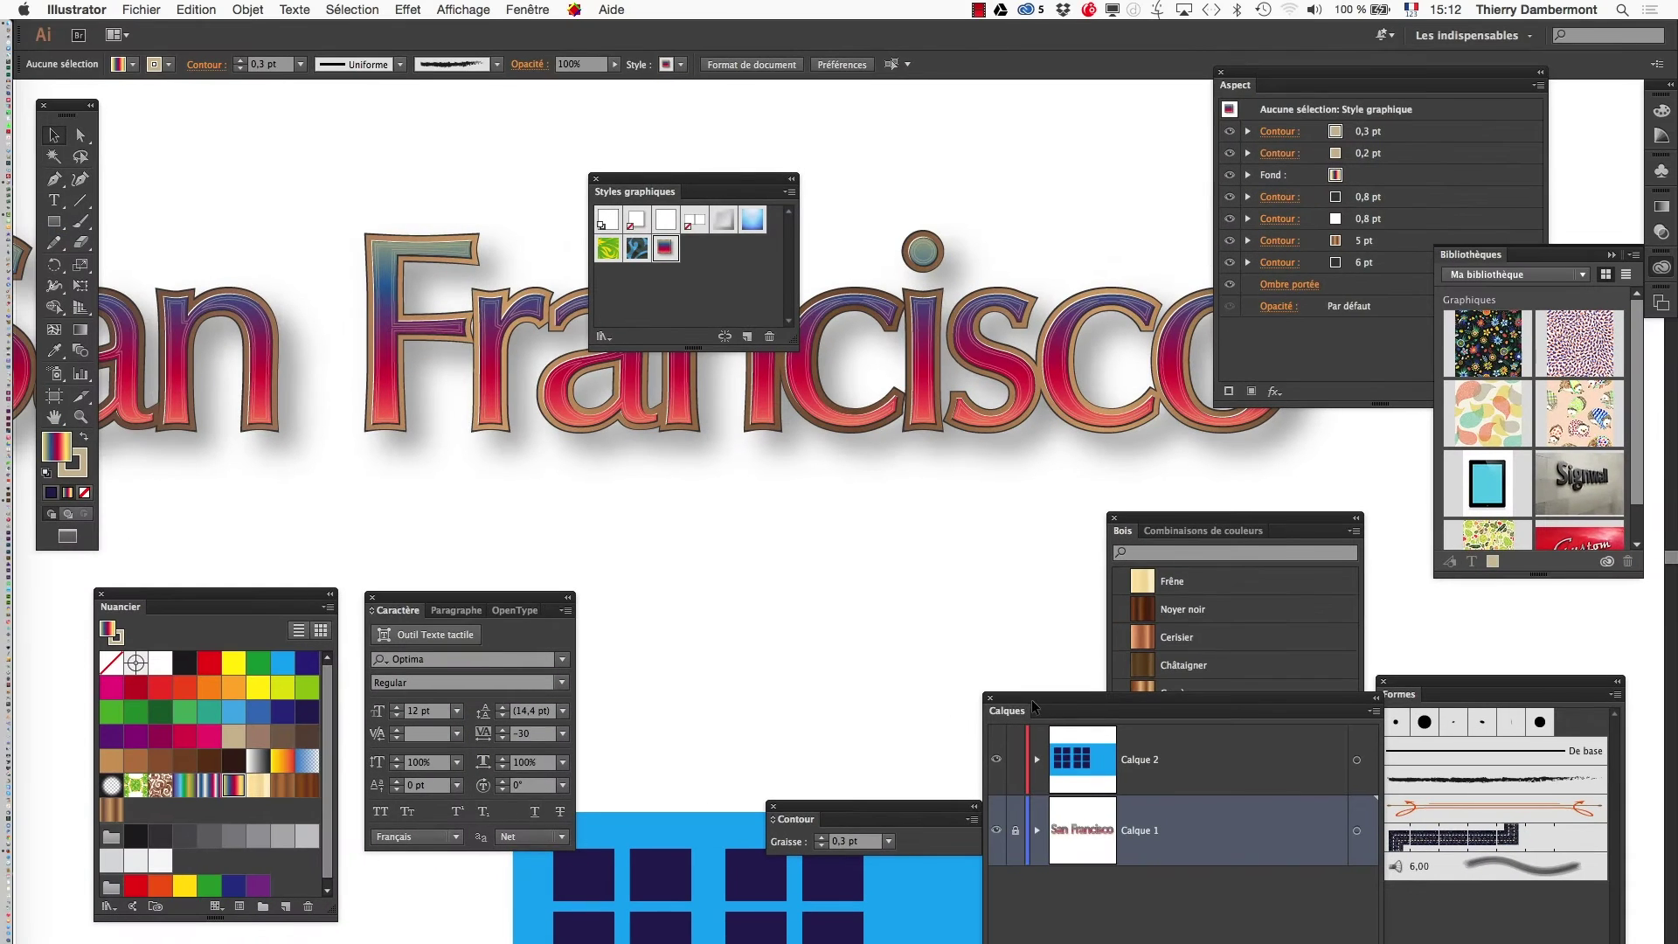
# Step: Select the blue rectangle and twelve squares and apply the new gradient-frame graphic style
pyautogui.moveTo(525, 603); pyautogui.dragTo(343, 934)
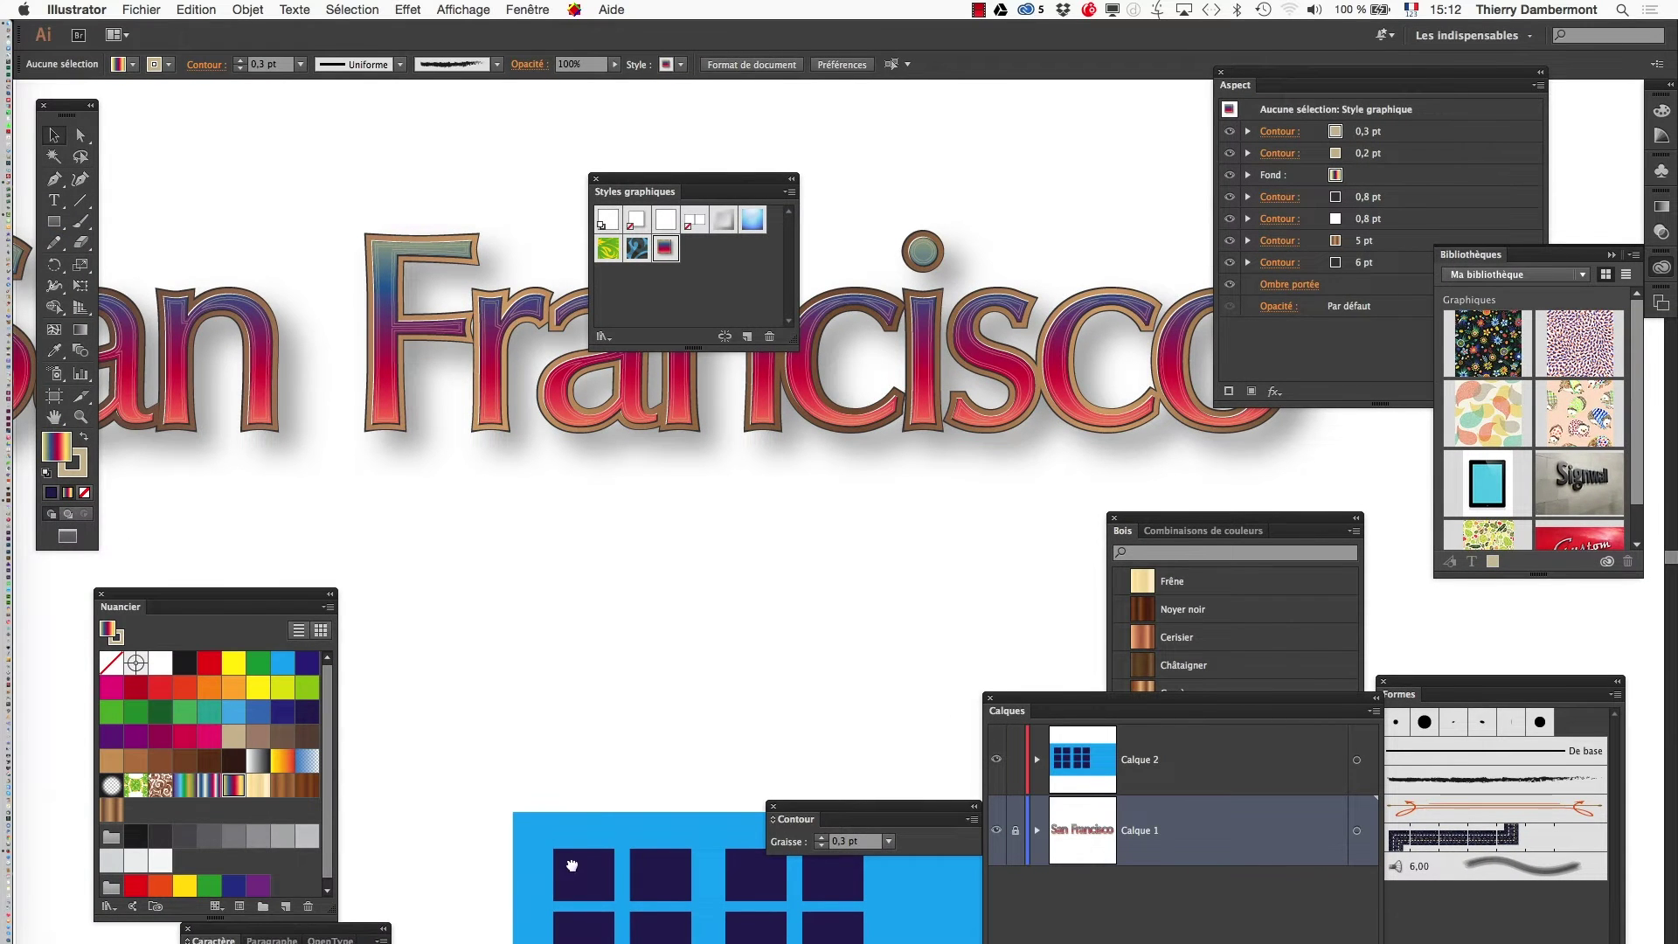
pyautogui.moveTo(568, 867); pyautogui.dragTo(464, 513)
pyautogui.moveTo(380, 451); pyautogui.dragTo(910, 751)
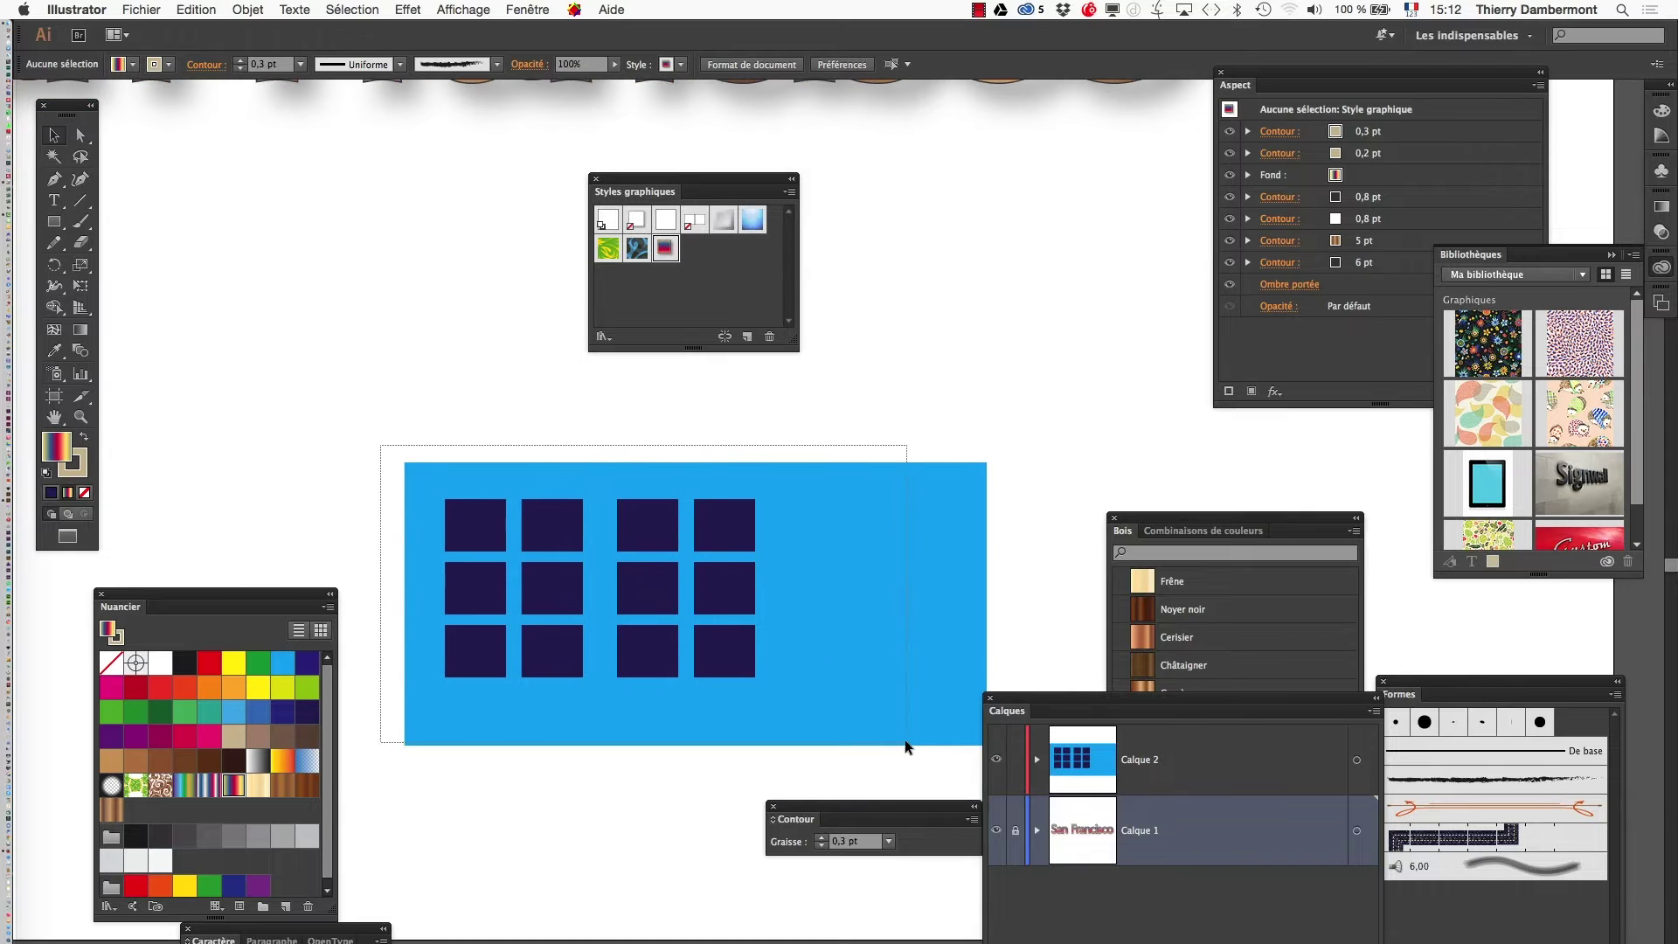
pyautogui.click(670, 251)
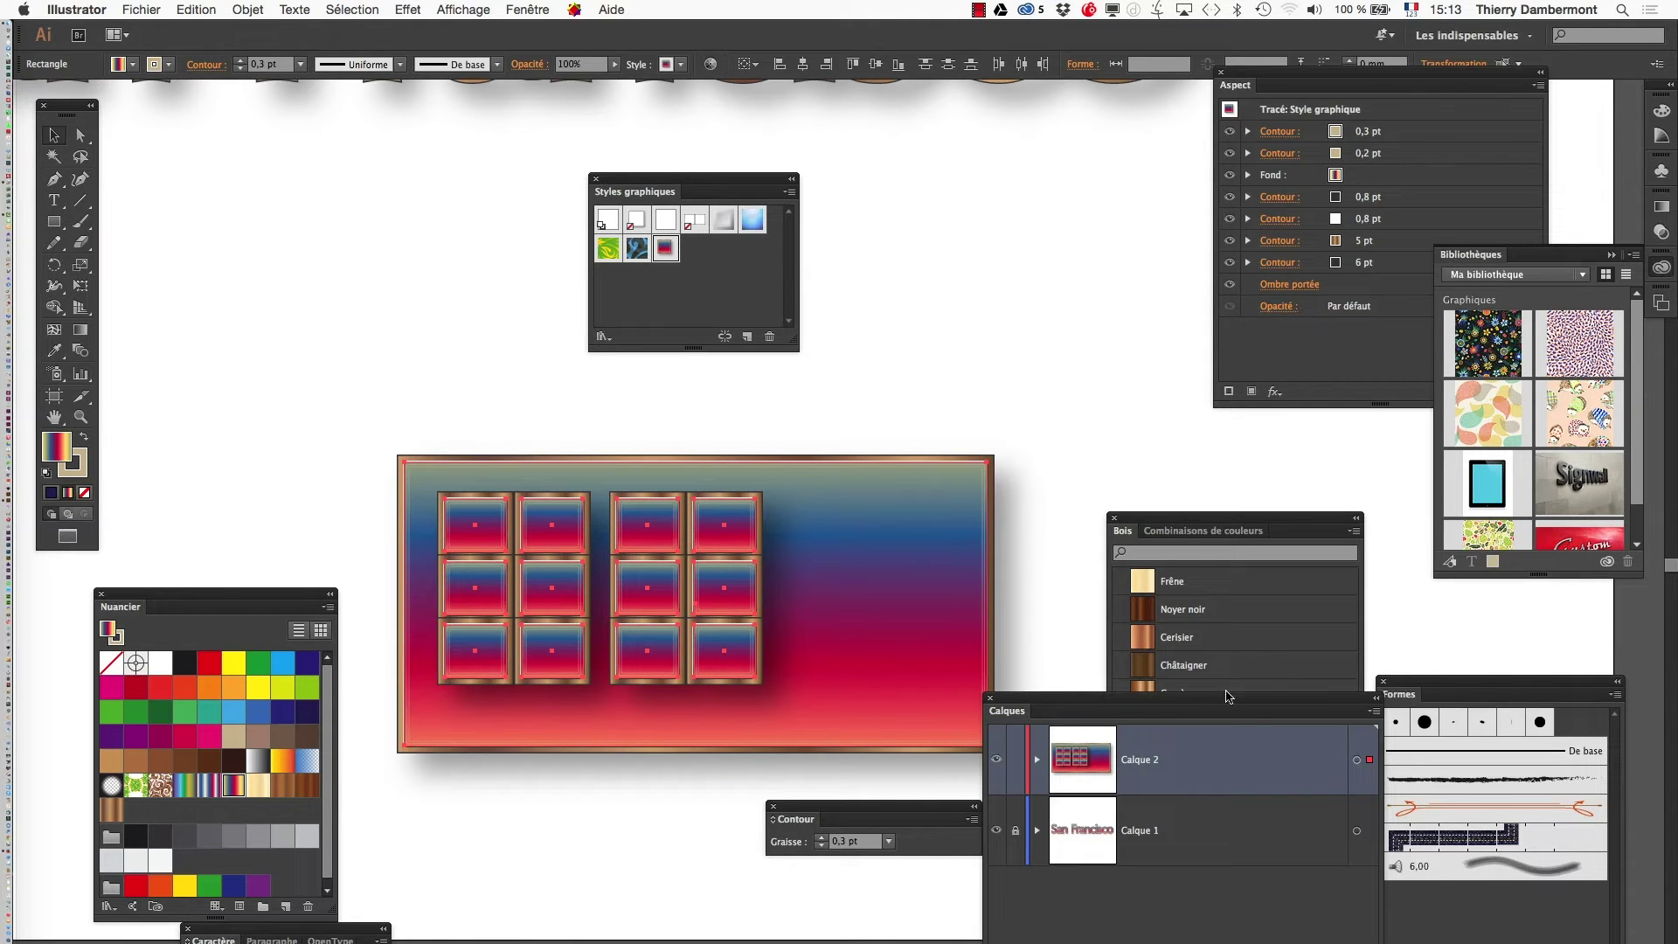
# Step: Expand Calque 2 and enlarge the Layers panel to scroll through its <Rectangle> rows
pyautogui.moveTo(1041, 702); pyautogui.dragTo(927, 156)
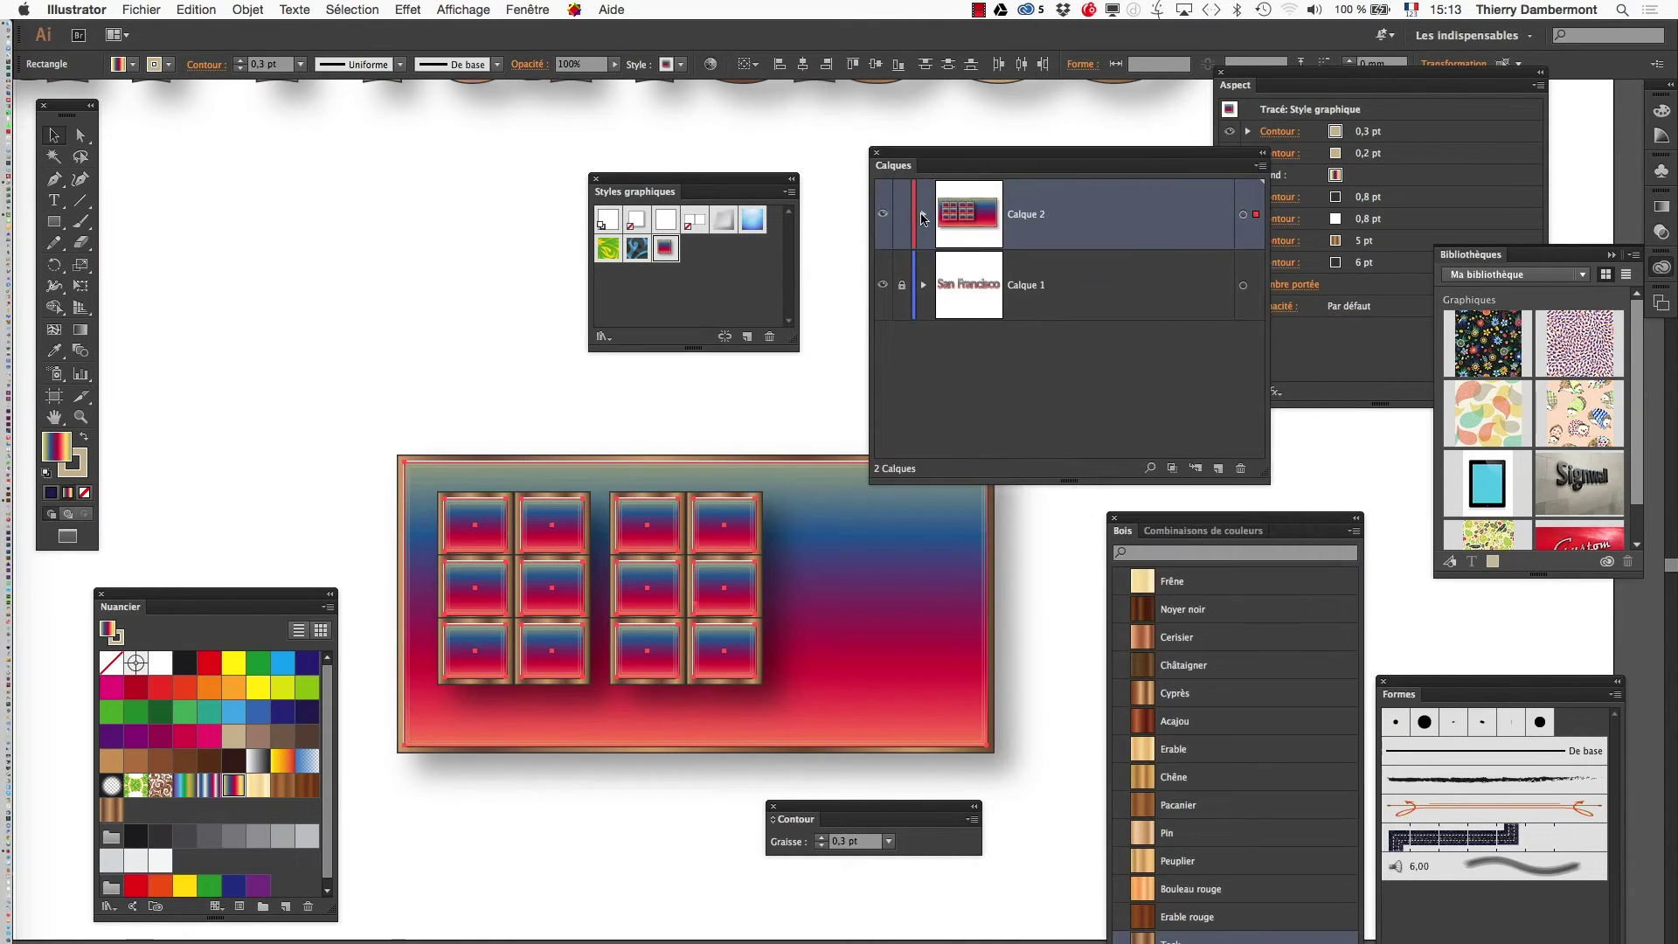
pyautogui.click(923, 218)
pyautogui.moveTo(1259, 467)
pyautogui.mouseDown()
pyautogui.moveTo(1320, 900)
pyautogui.moveTo(1348, 940)
pyautogui.mouseUp()
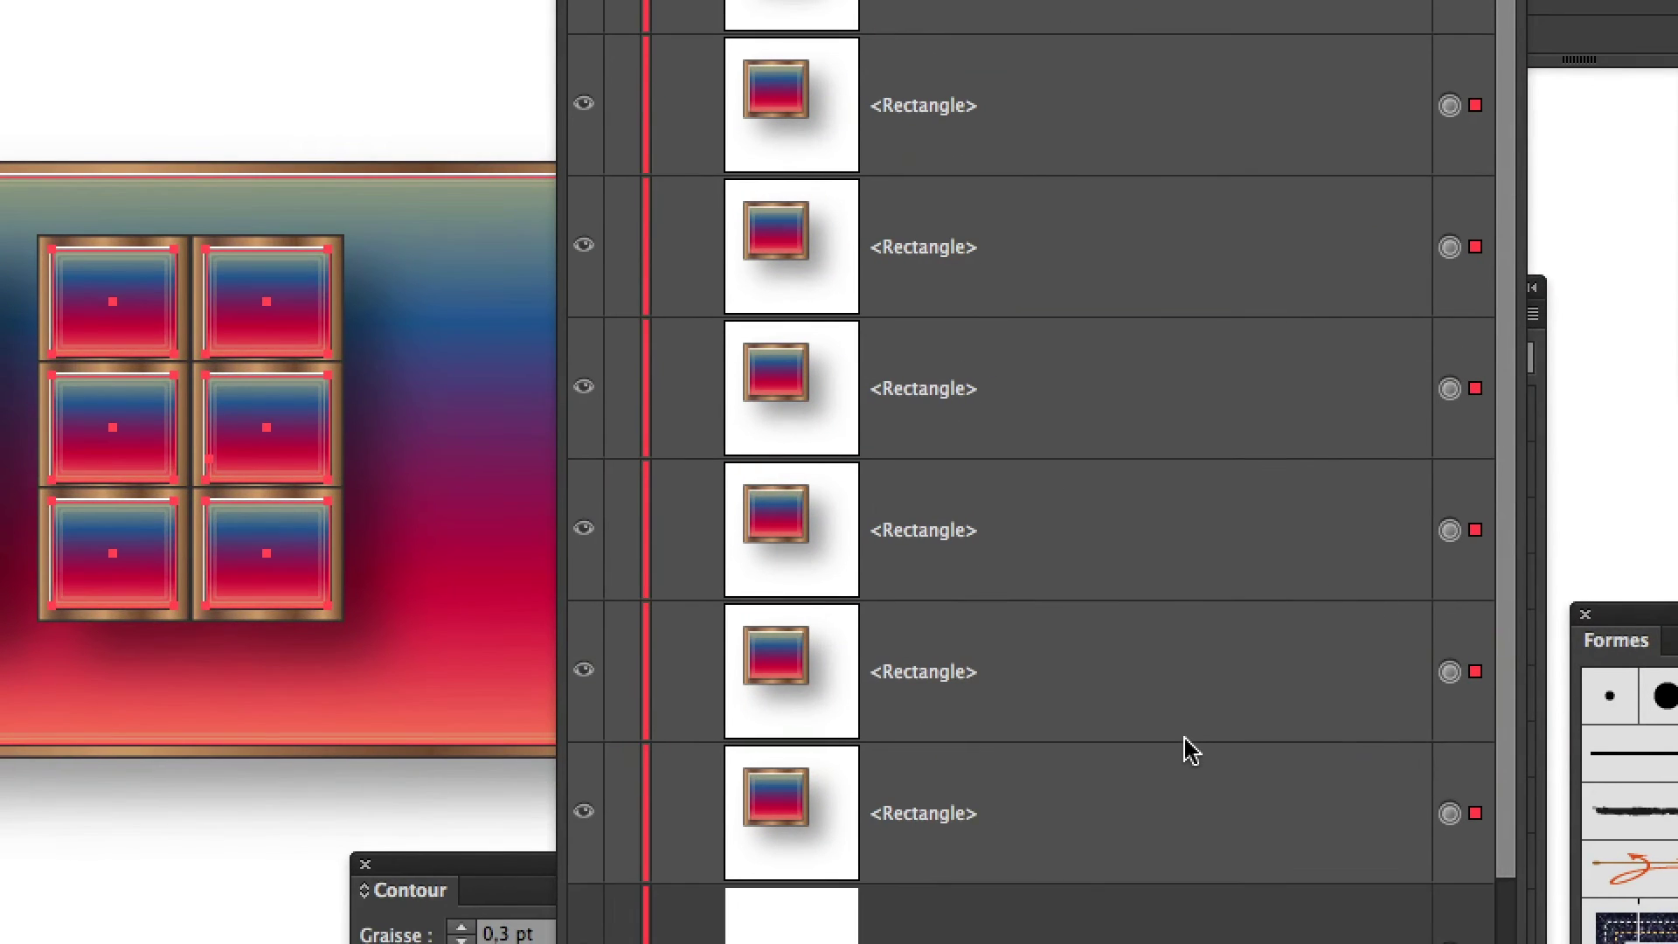
pyautogui.scroll(-2, 1189, 745)
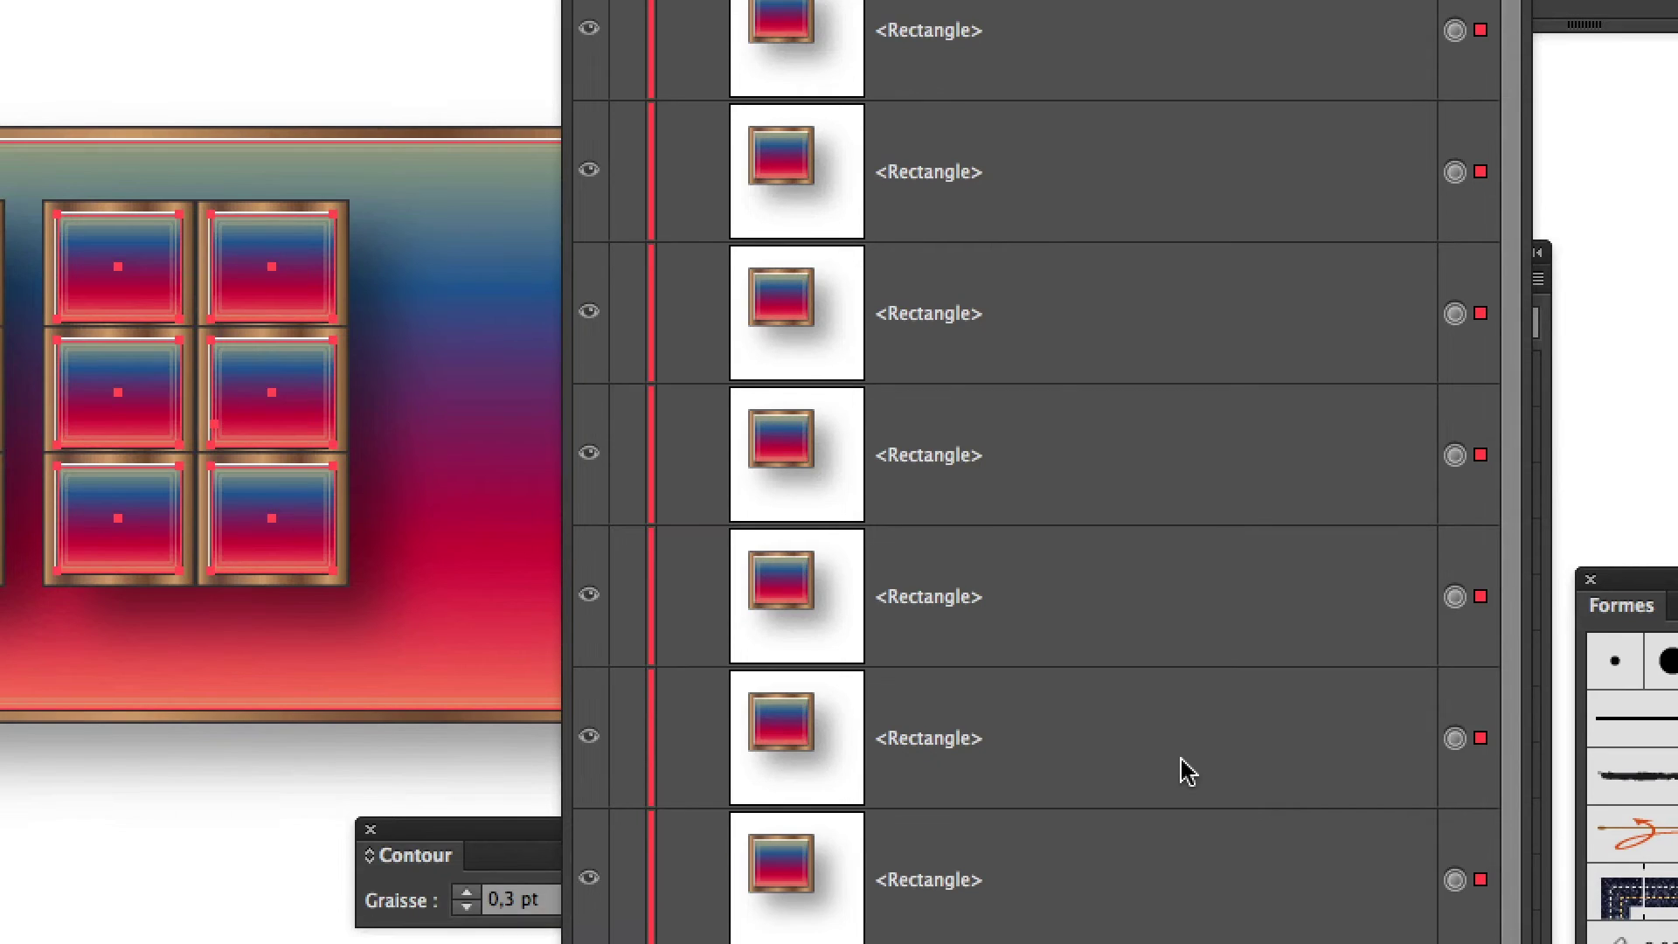
pyautogui.scroll(-1, 1188, 751)
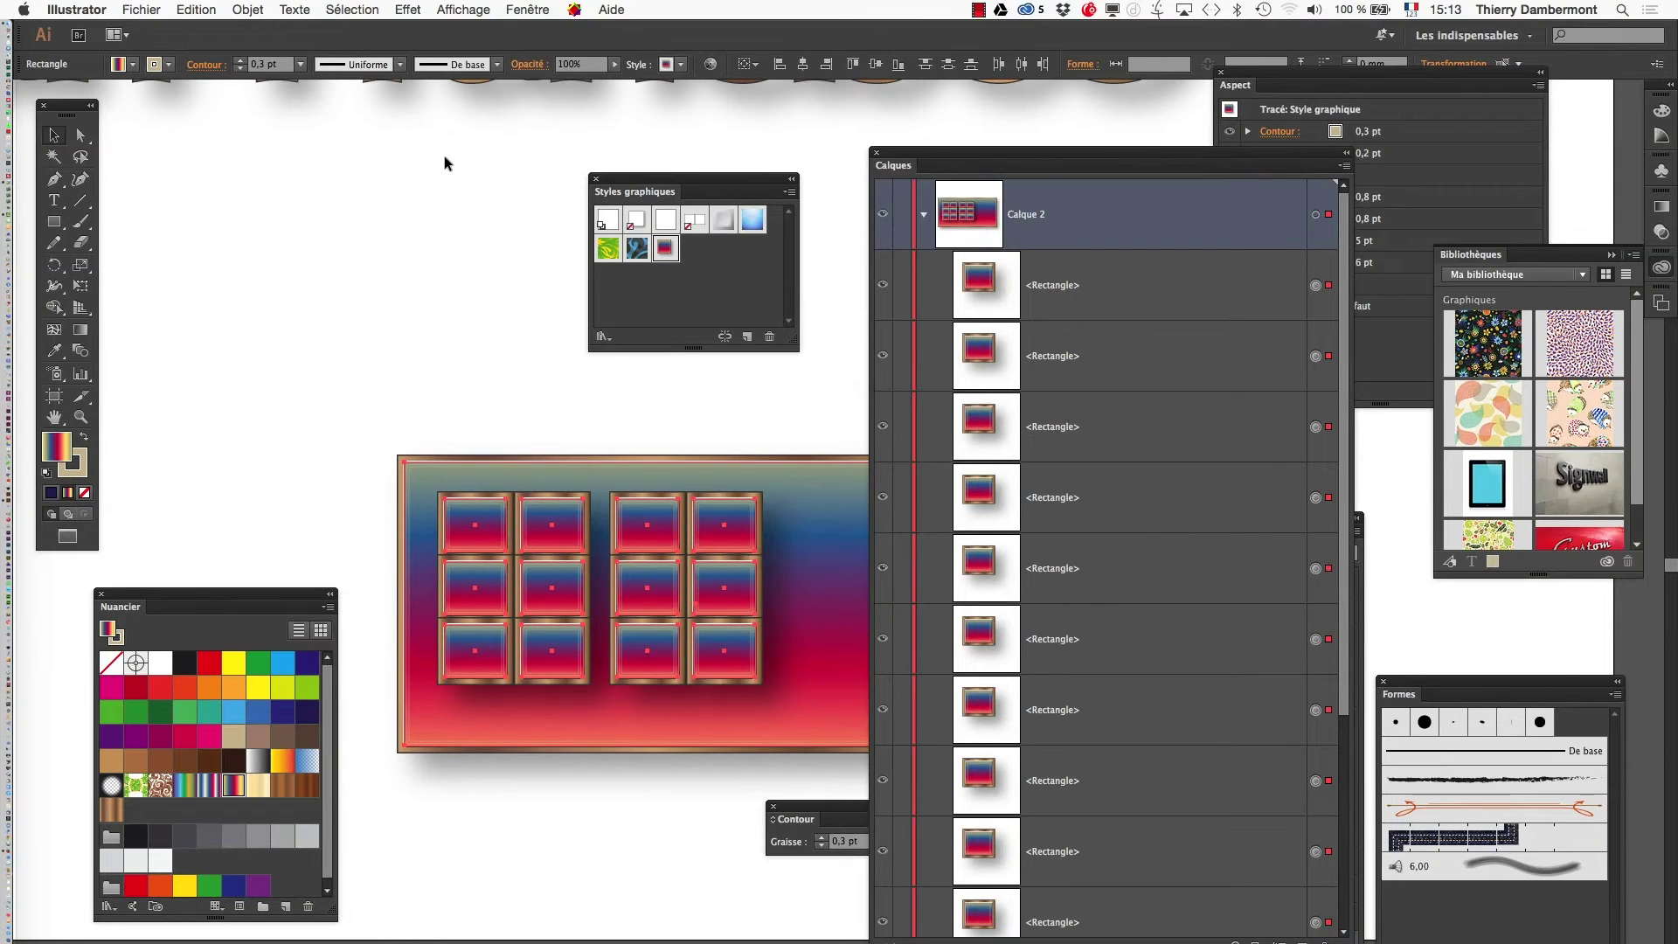
# Step: Combine the blue panel and twelve squares with Object > Compound Path > Make
pyautogui.click(238, 10)
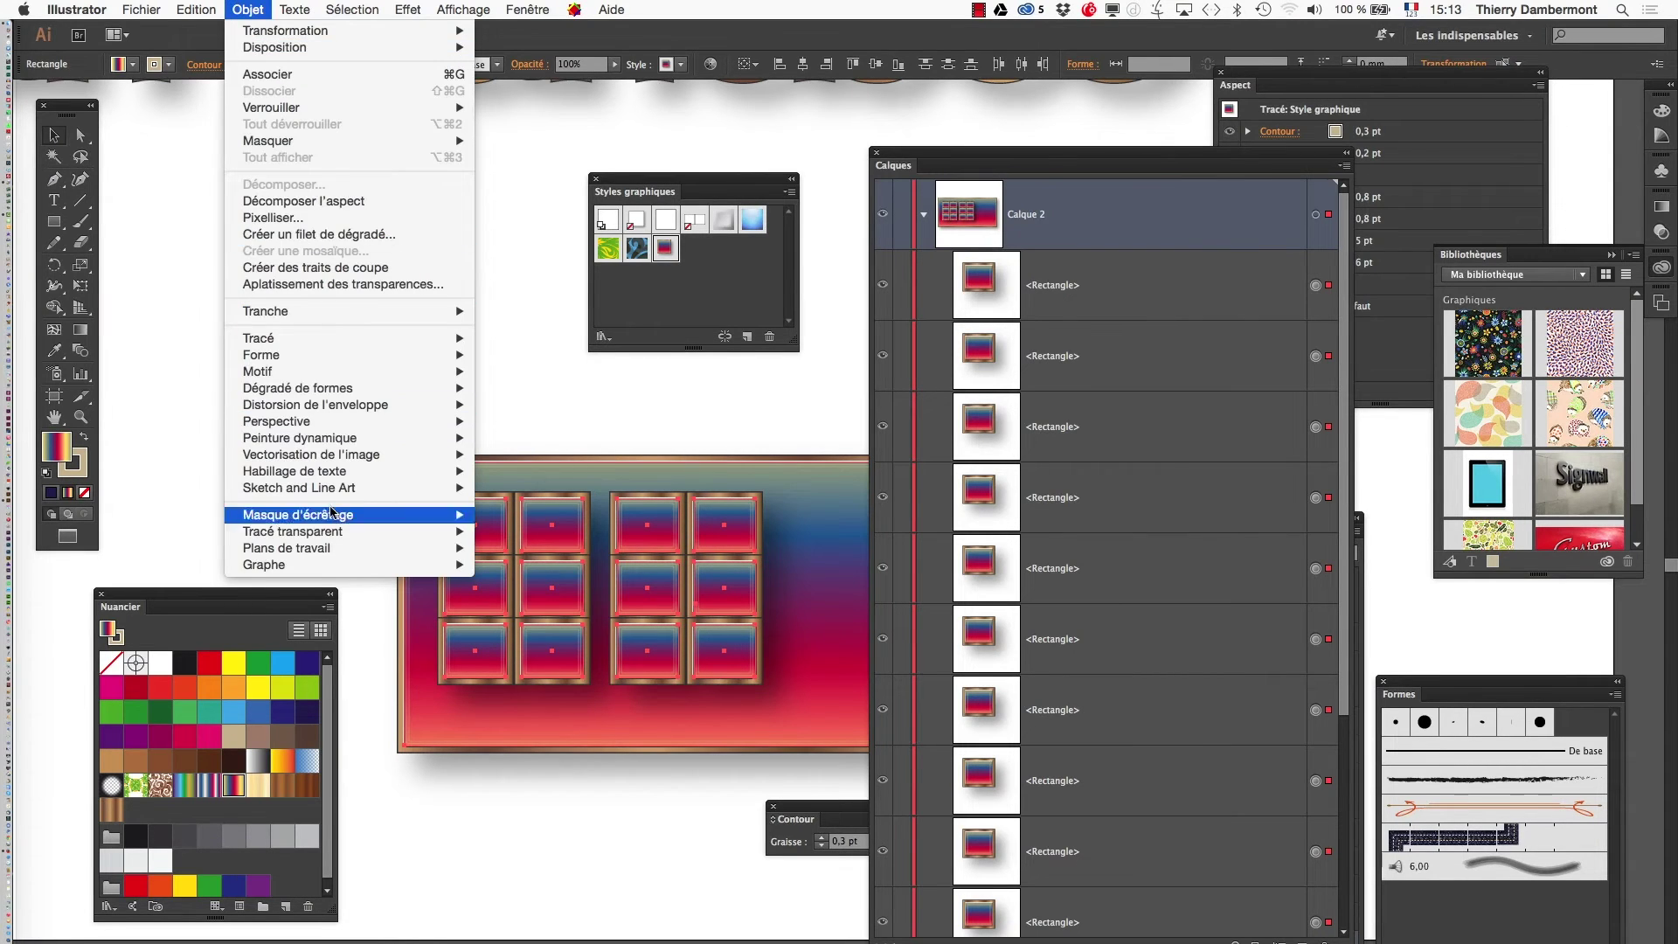
pyautogui.click(512, 531)
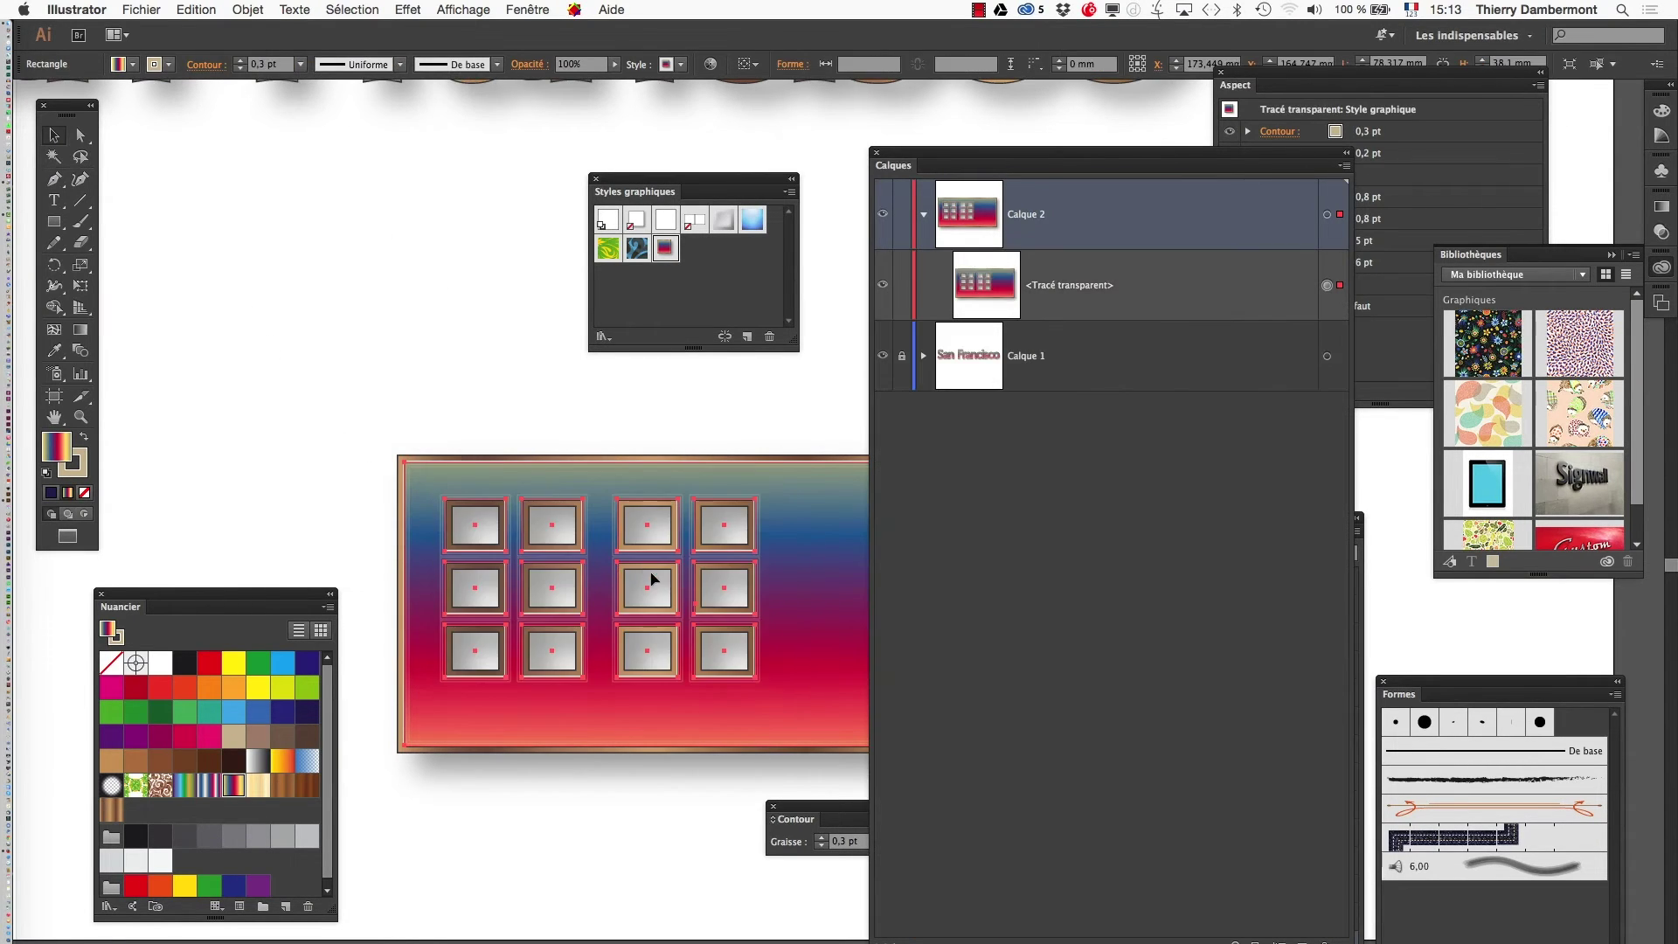
pyautogui.moveTo(922, 161); pyautogui.dragTo(1154, 188)
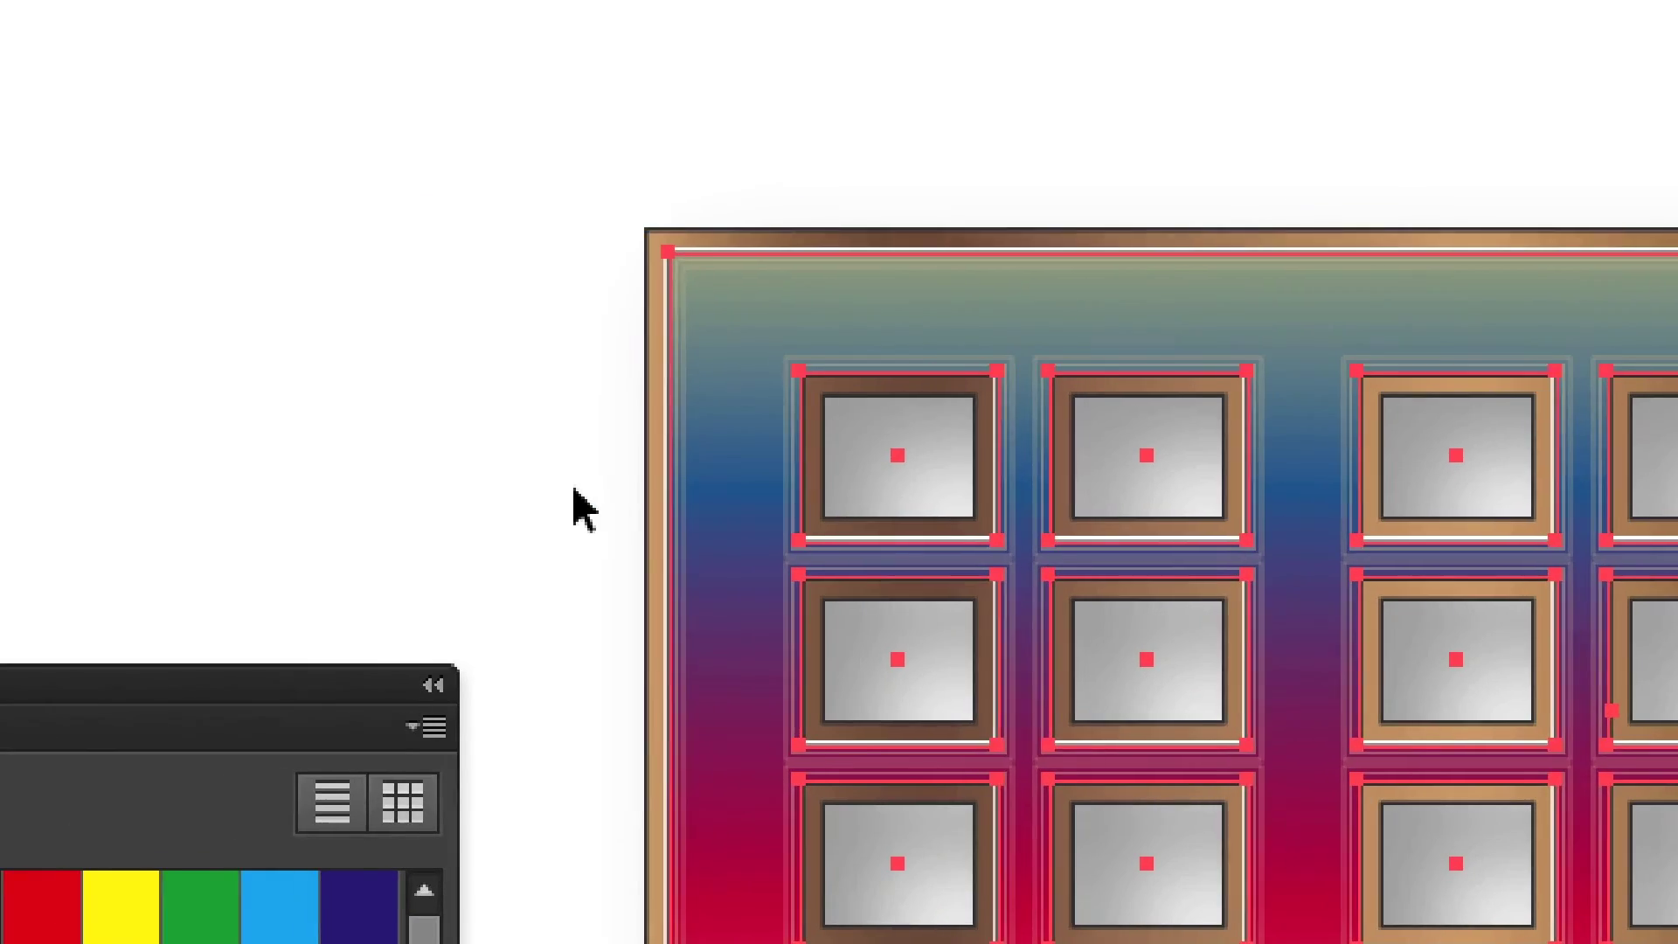
pyautogui.click(577, 511)
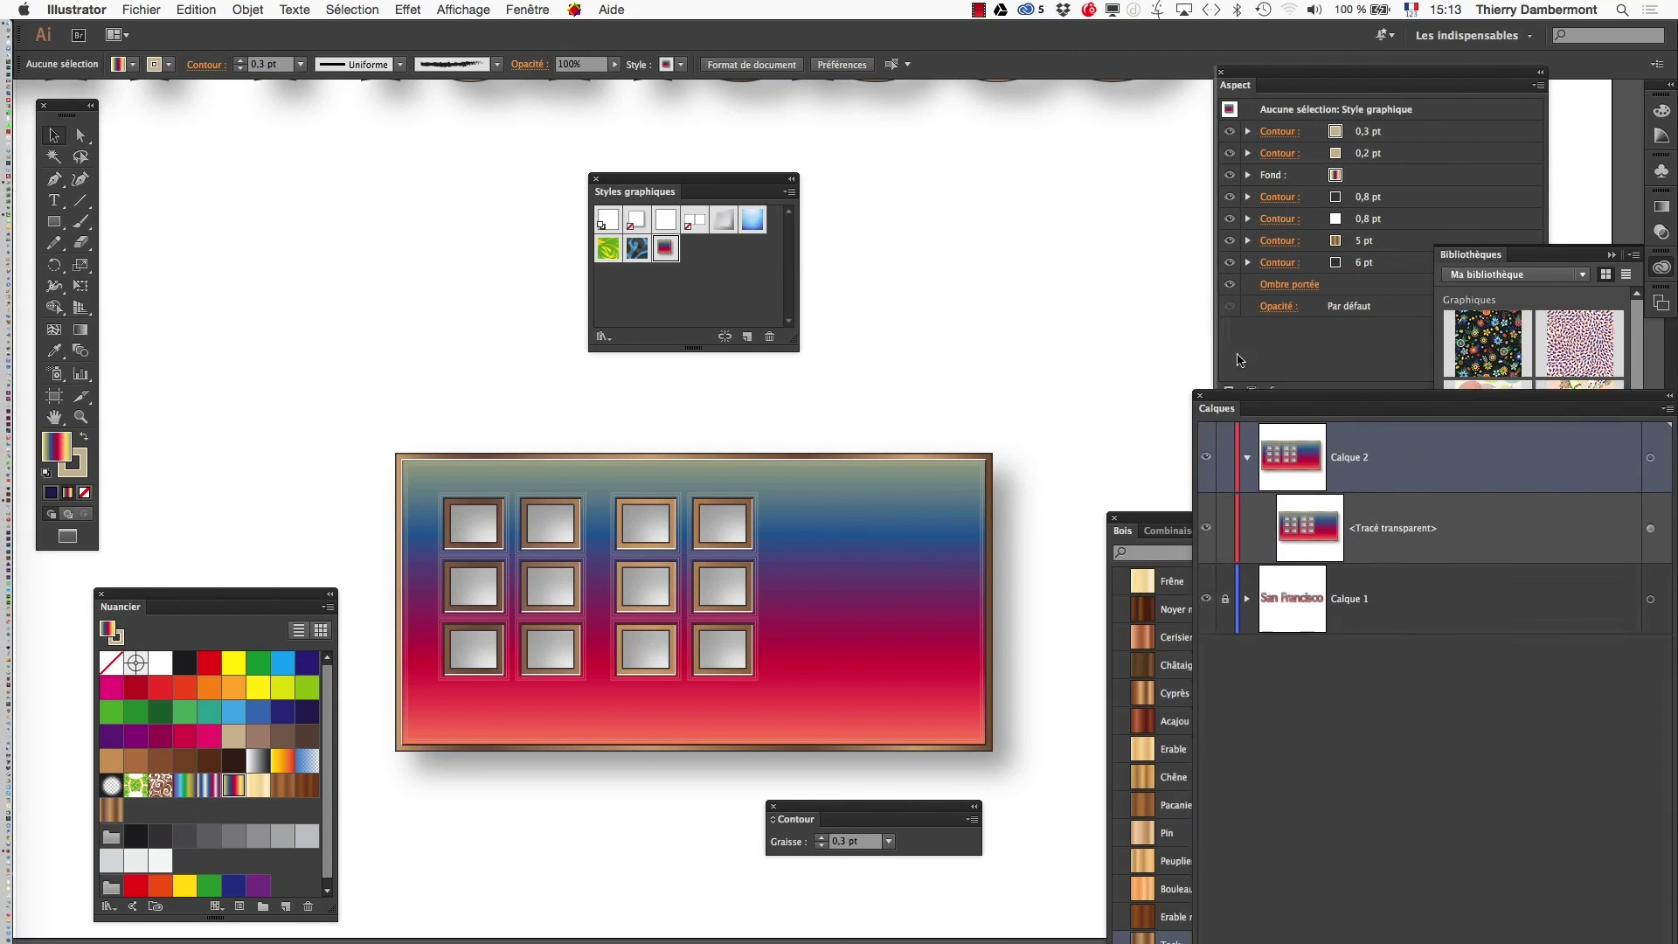
pyautogui.press('super+plus')
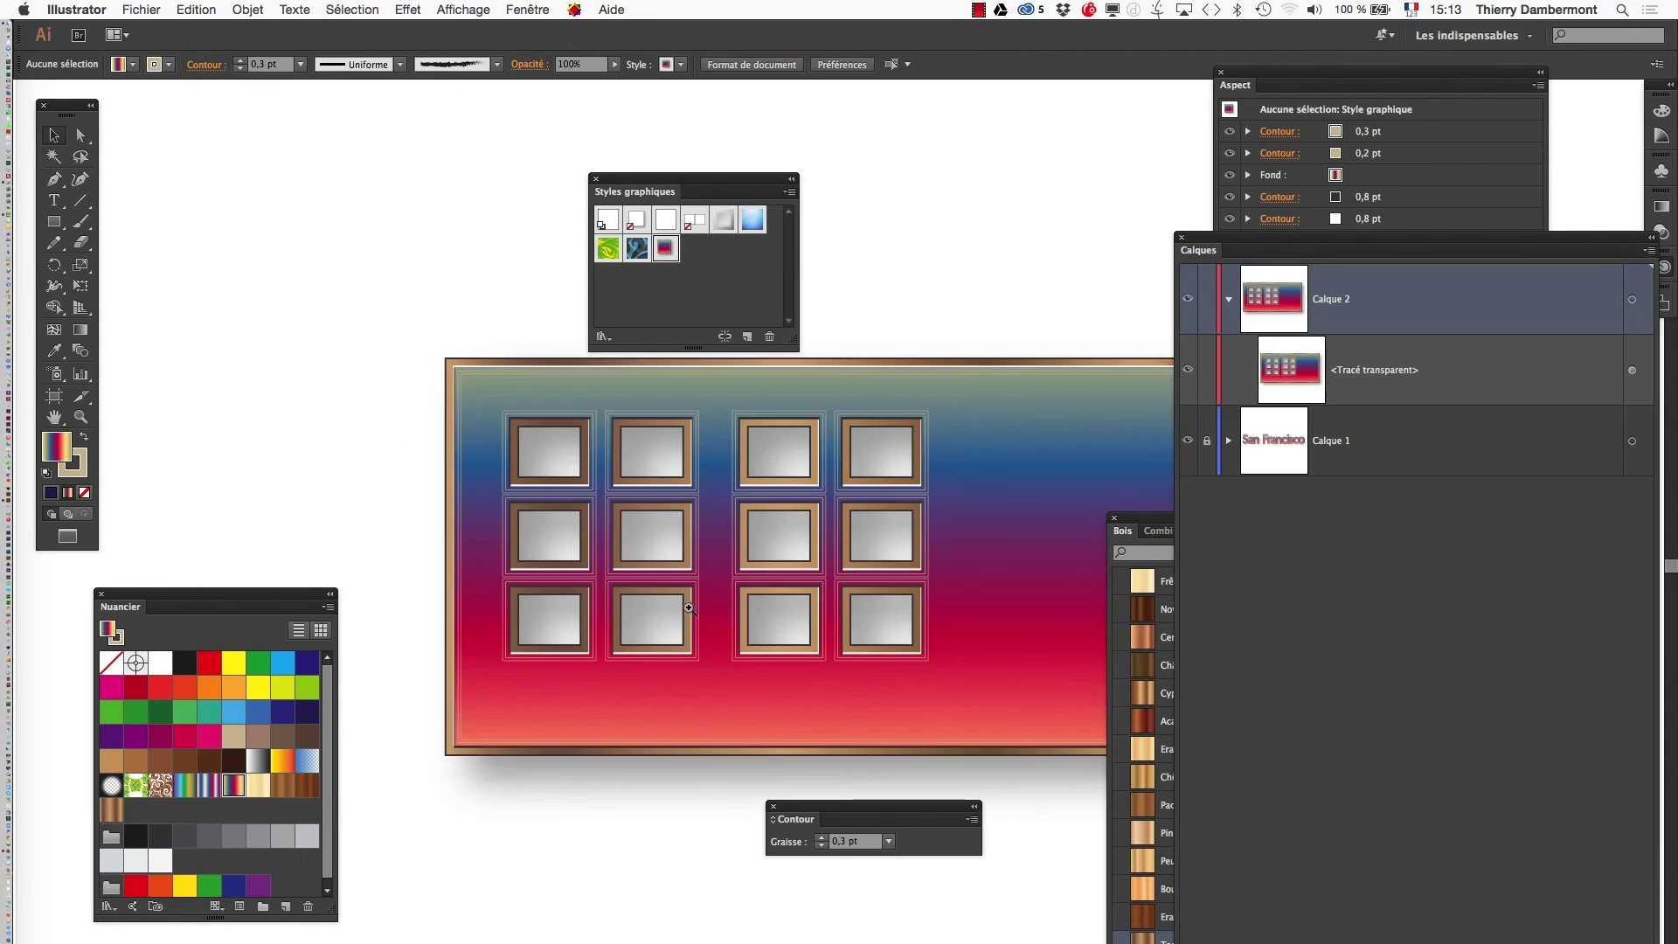
pyautogui.press('super+plus')
pyautogui.moveTo(909, 533); pyautogui.dragTo(801, 690)
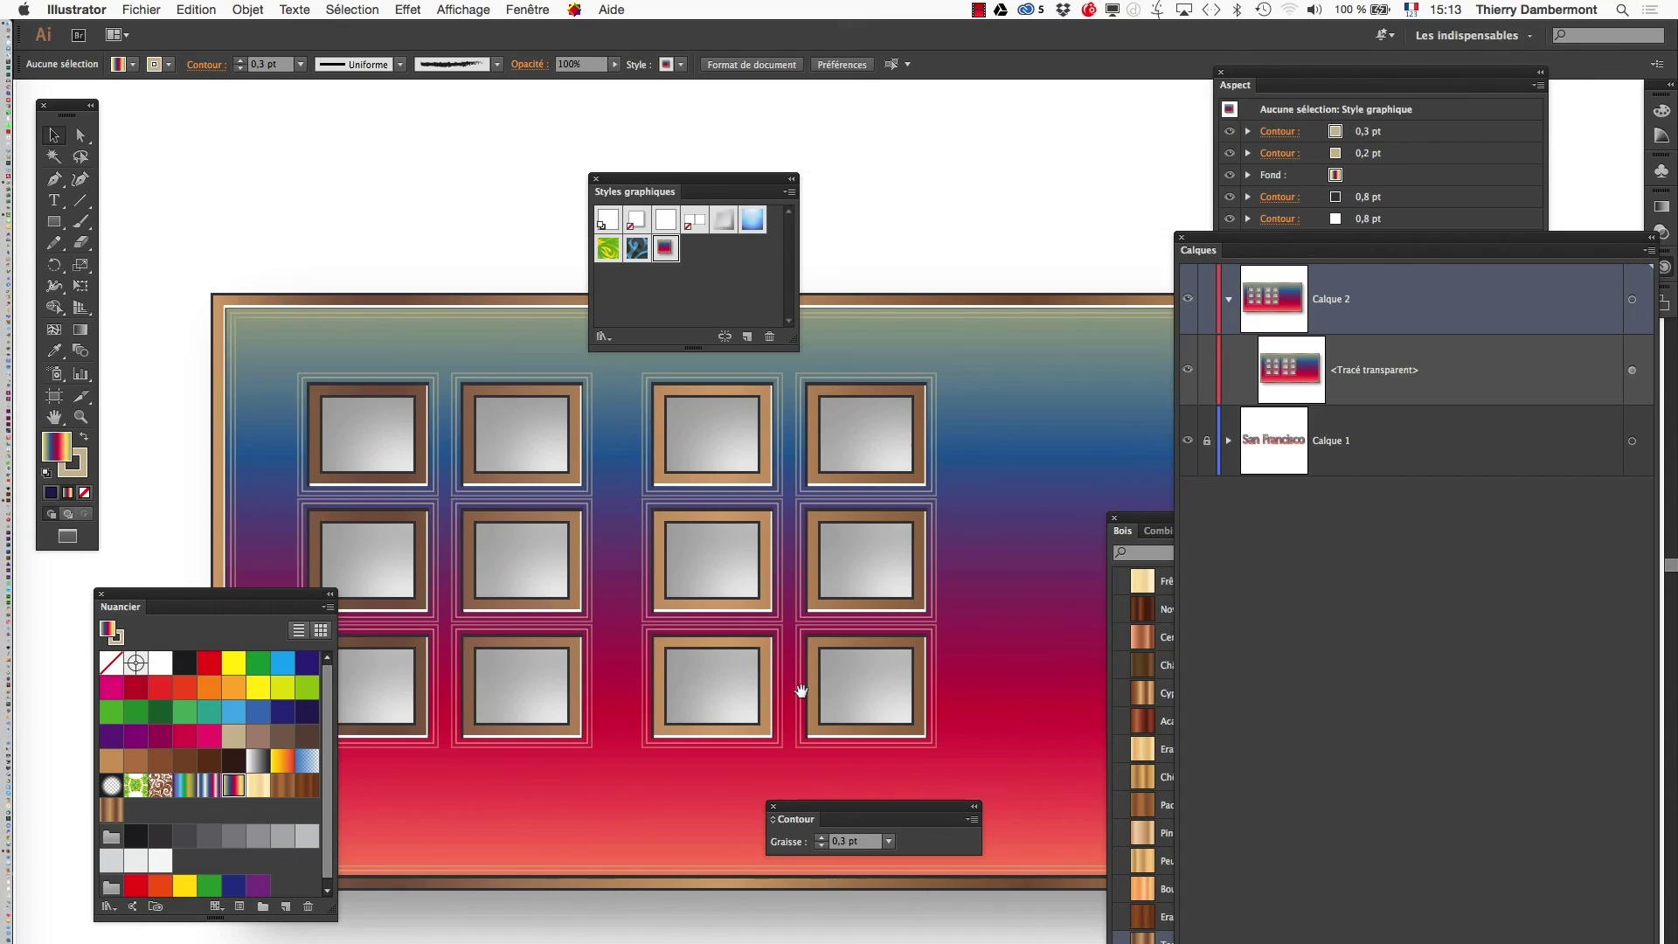